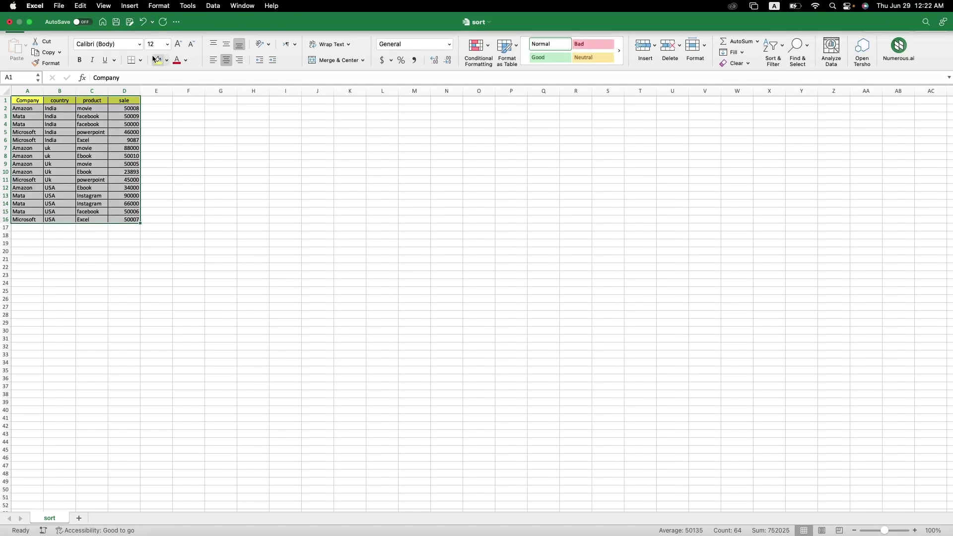
Look through the Data tab and right-click sorting options, closing them without sorting.
click(225, 180)
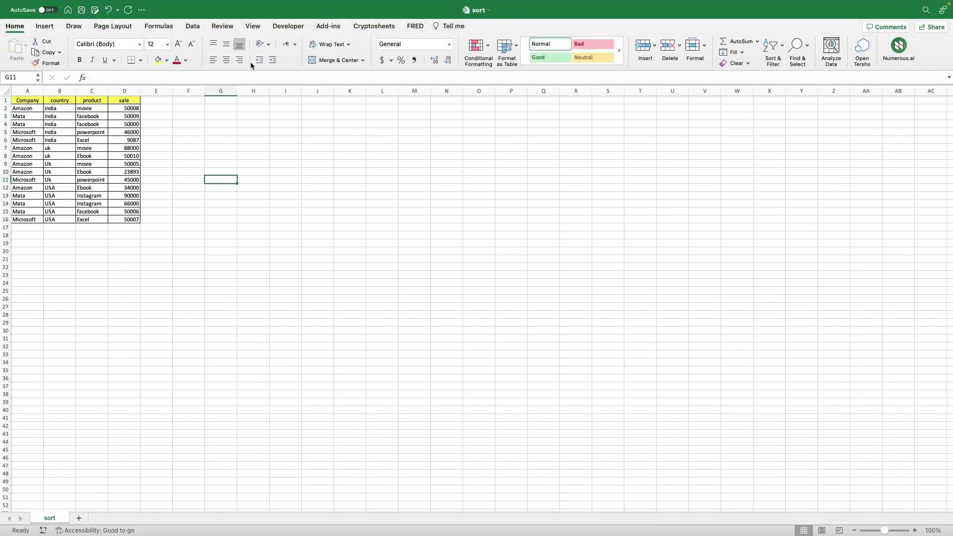
click(200, 28)
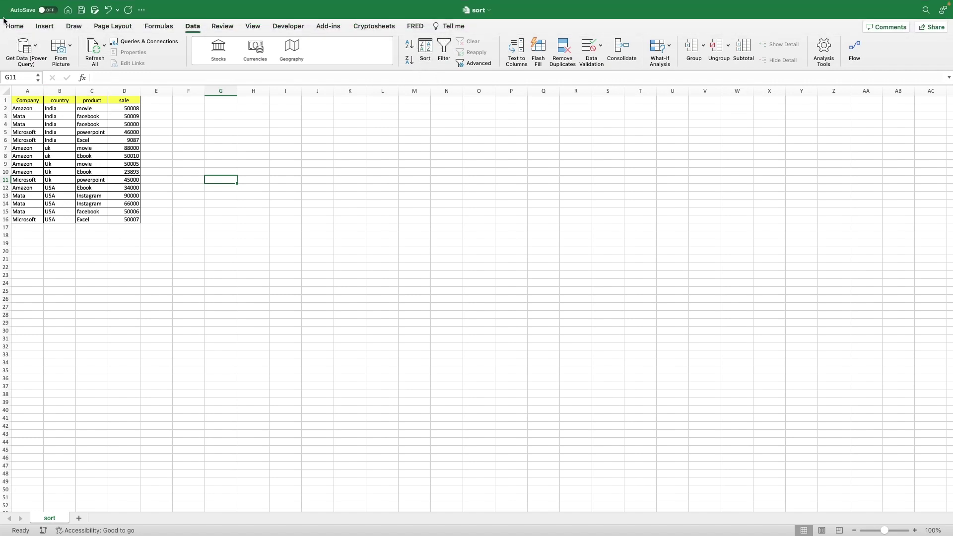
click(13, 29)
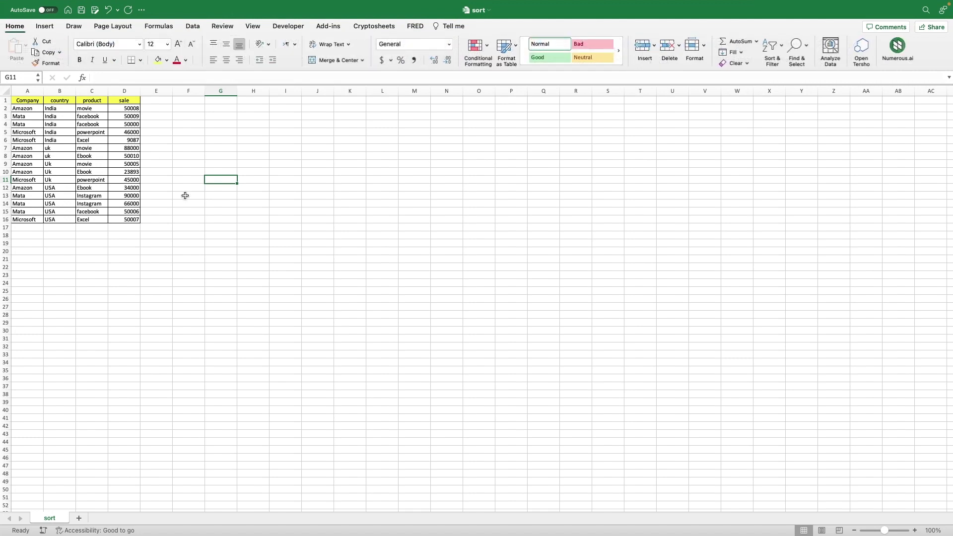
right_click(246, 221)
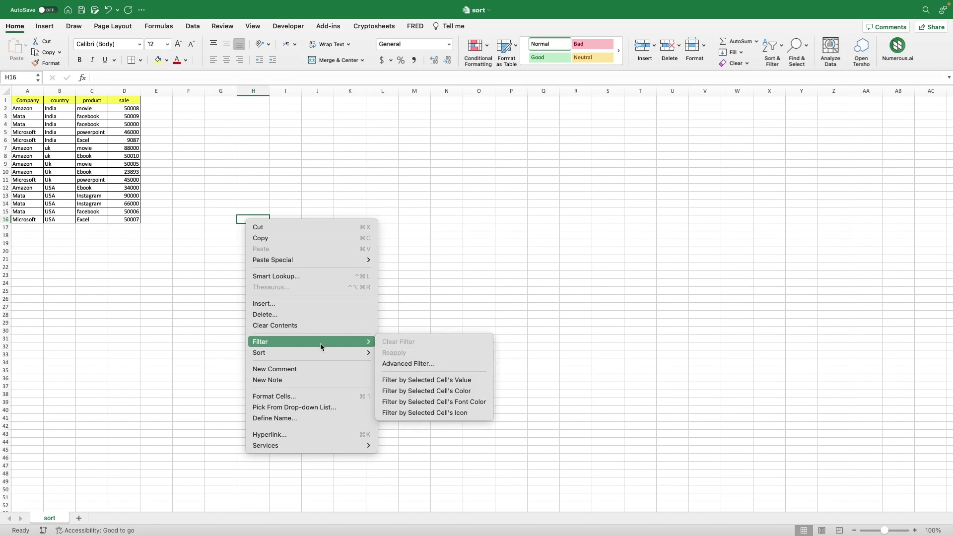
mouse_move(259, 353)
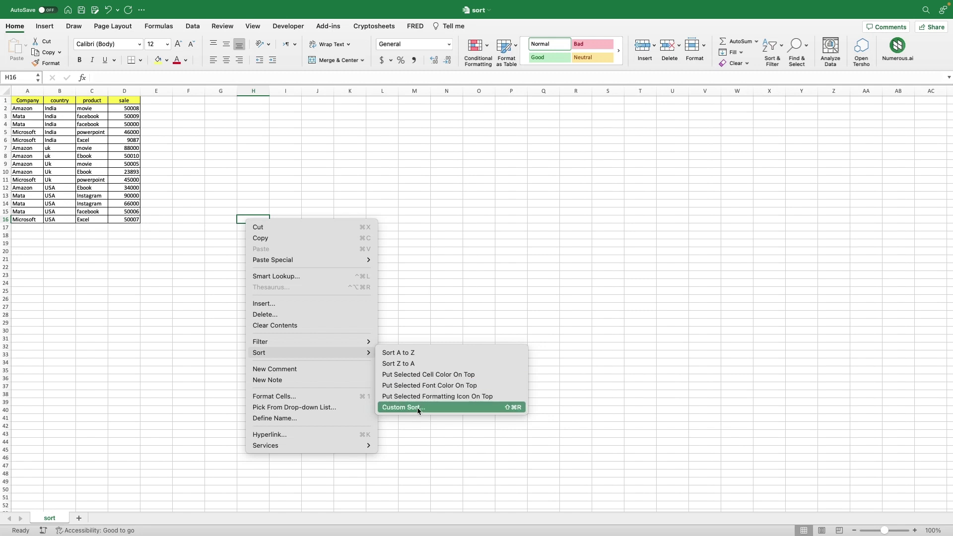
click(531, 267)
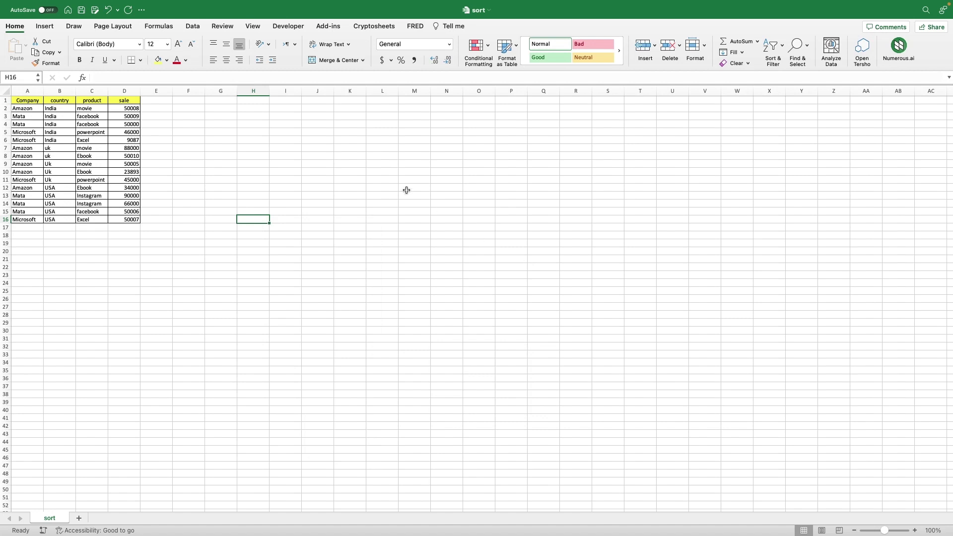
Sort the sale values D2:D16 smallest to largest, expanding the selection so rows stay intact.
click(124, 108)
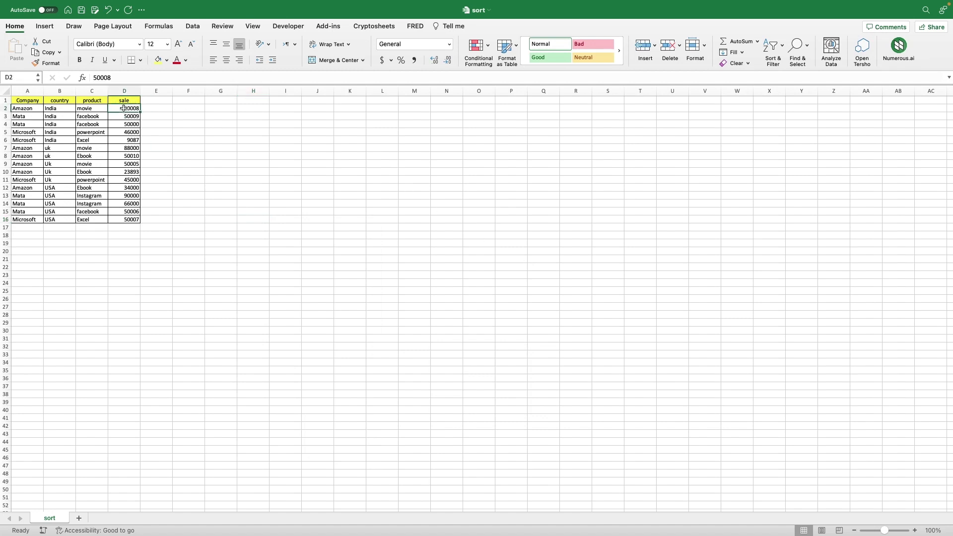
drag(123, 108, 127, 222)
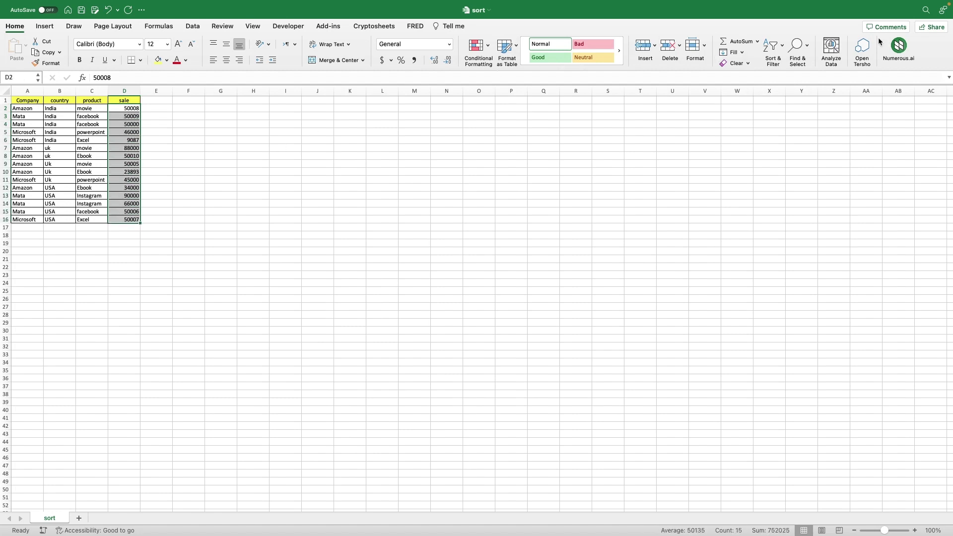
click(779, 53)
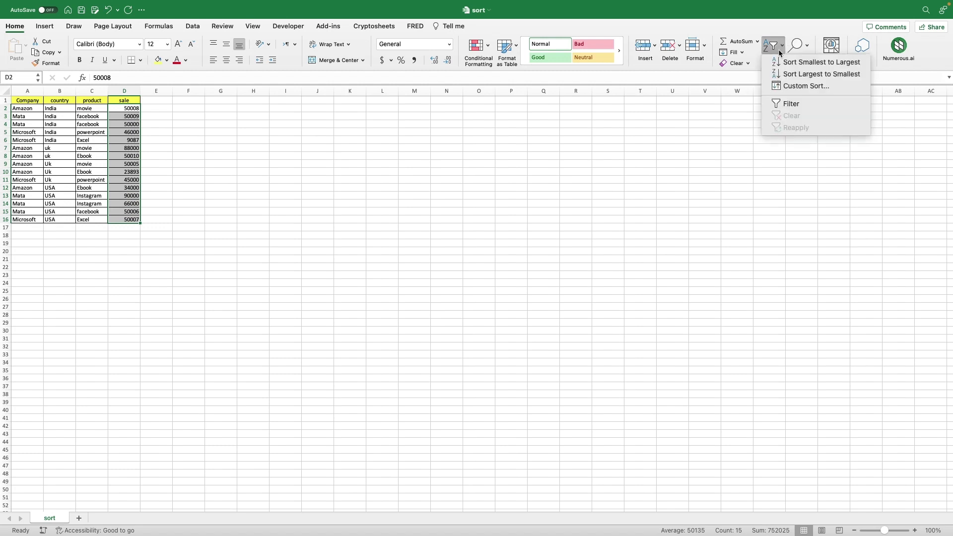
click(795, 62)
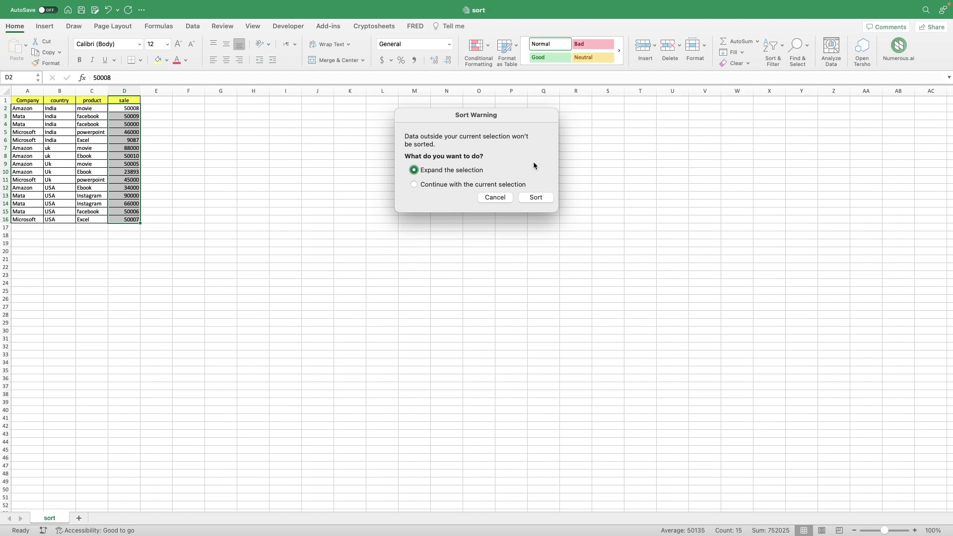
click(528, 198)
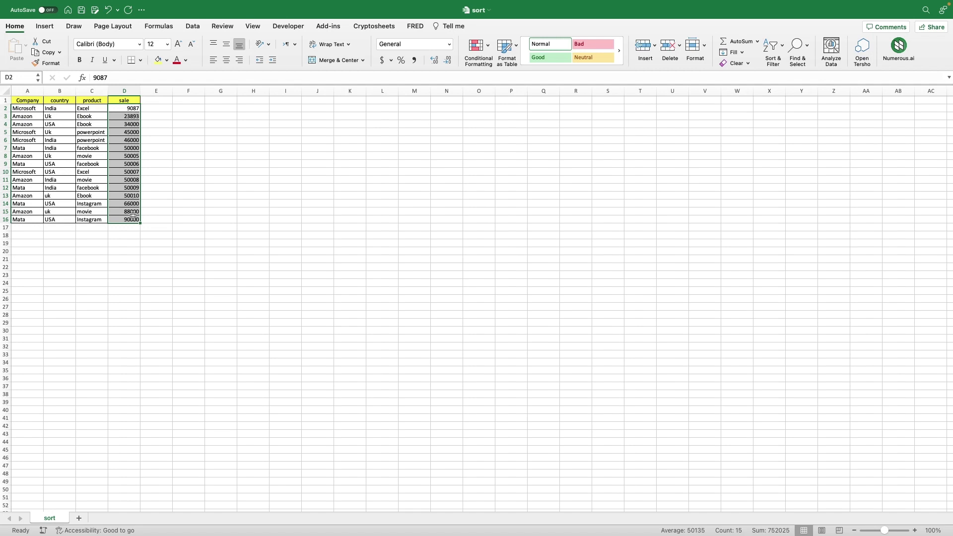
click(206, 133)
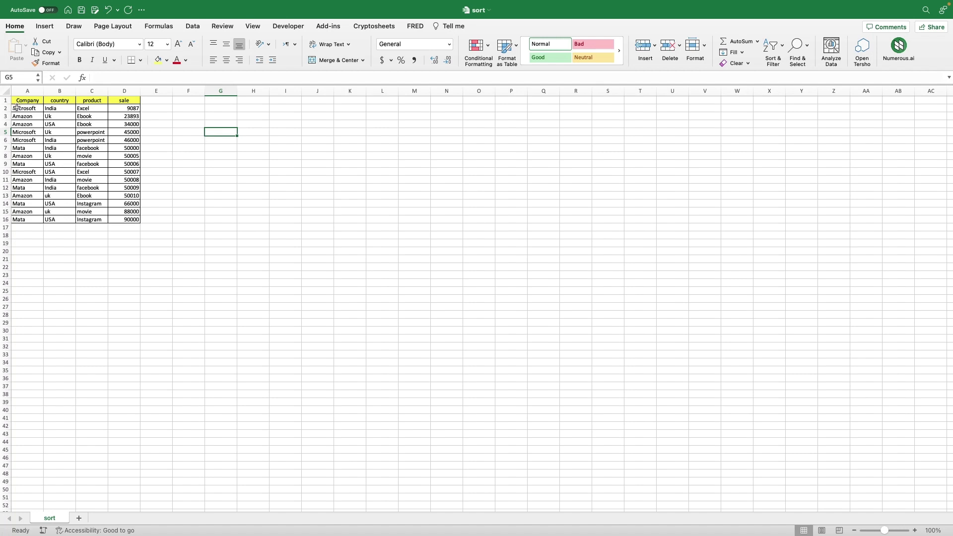
Sort the Company column Z to A with whole rows moving together, then select A1.
mouse_move(16, 107)
mouse_down()
mouse_move(8, 226)
mouse_move(13, 220)
mouse_up()
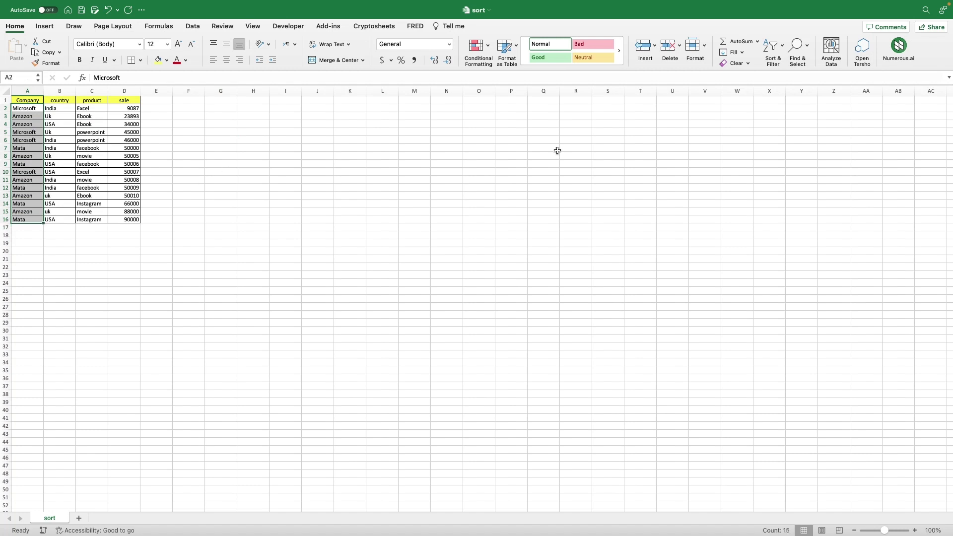
click(784, 46)
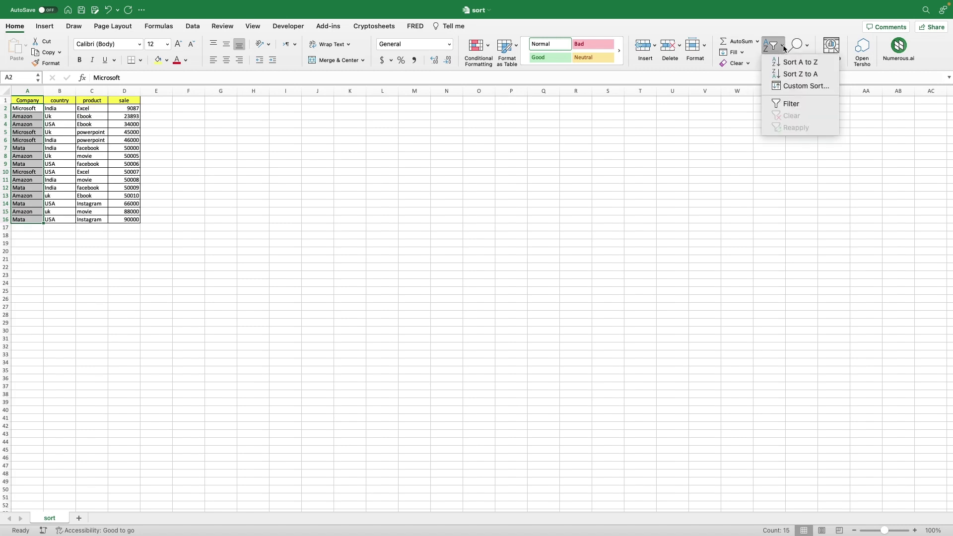
click(795, 74)
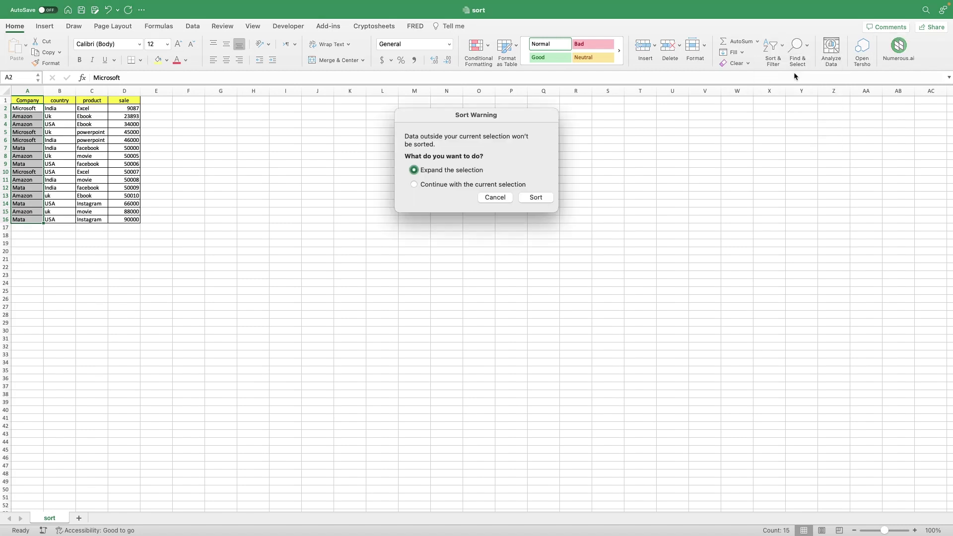
click(536, 197)
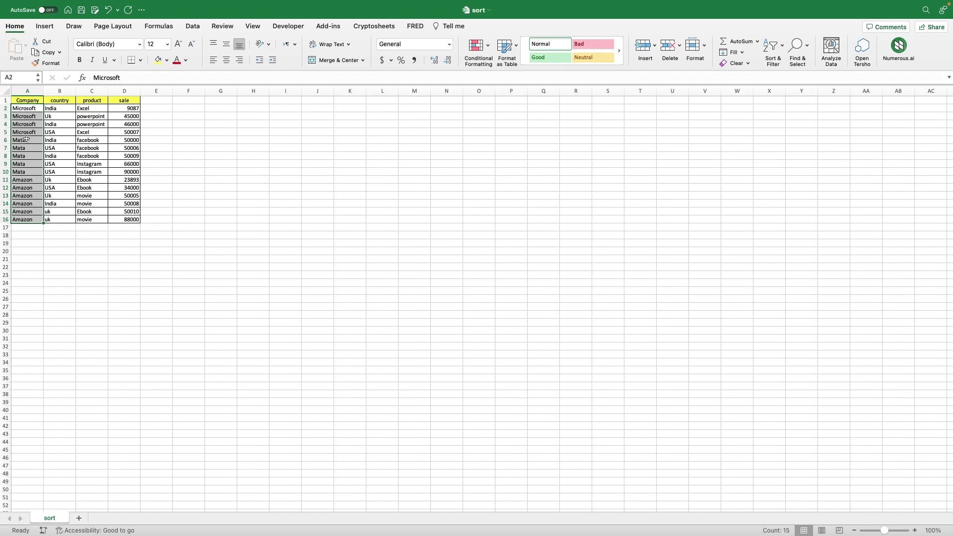
click(30, 101)
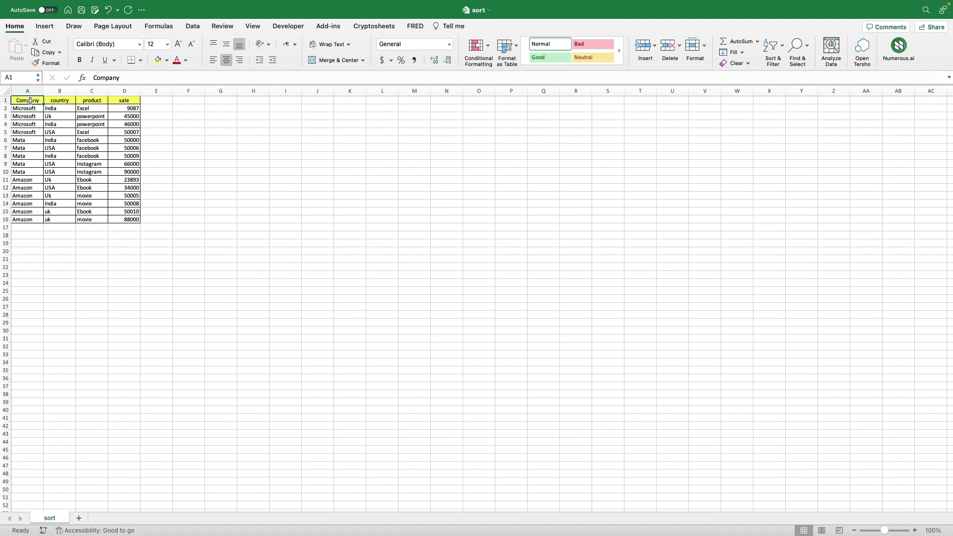
Open Custom Sort for the whole table A1:D16, keeping row 1 as headers.
key(ctrl+a)
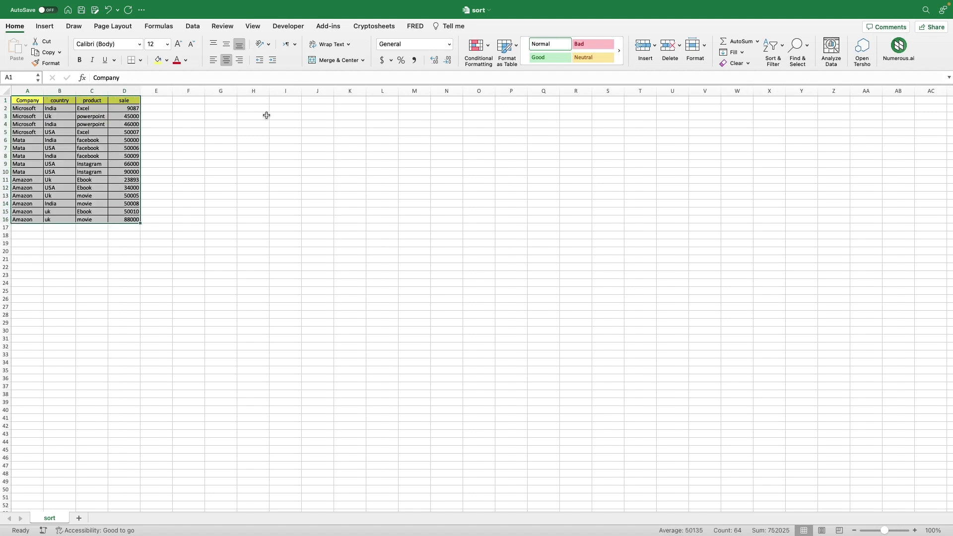
click(779, 53)
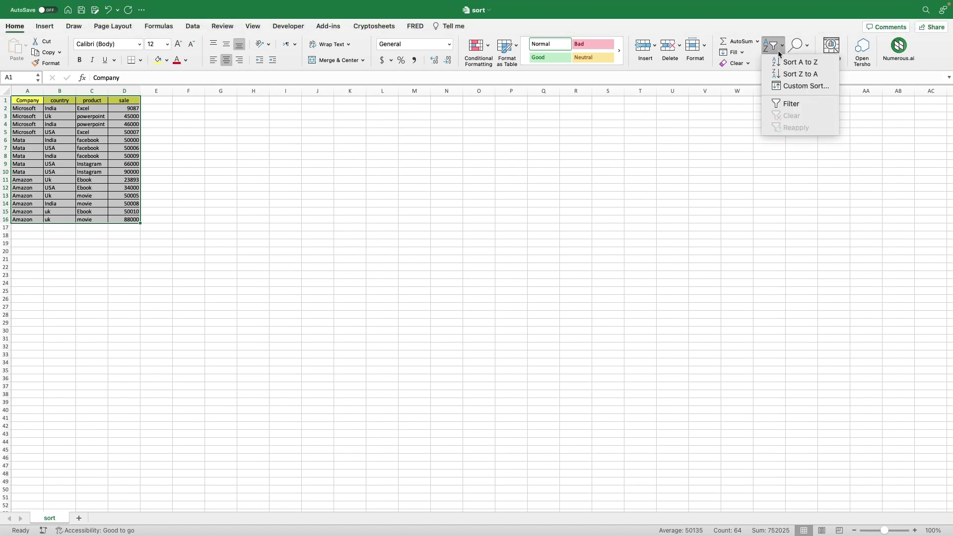
click(776, 87)
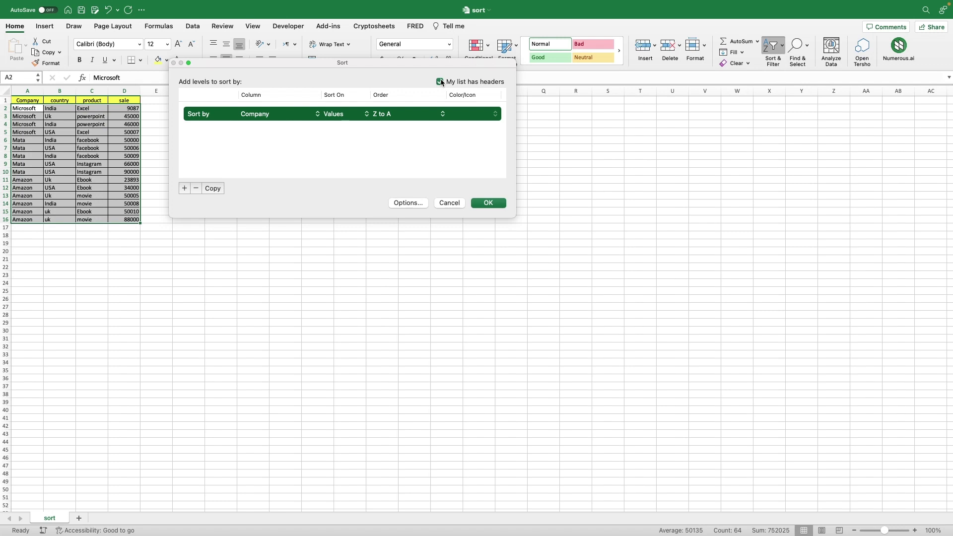
click(441, 82)
click(441, 82)
Sort by the sale column on cell values, Largest to Smallest, and apply.
click(316, 117)
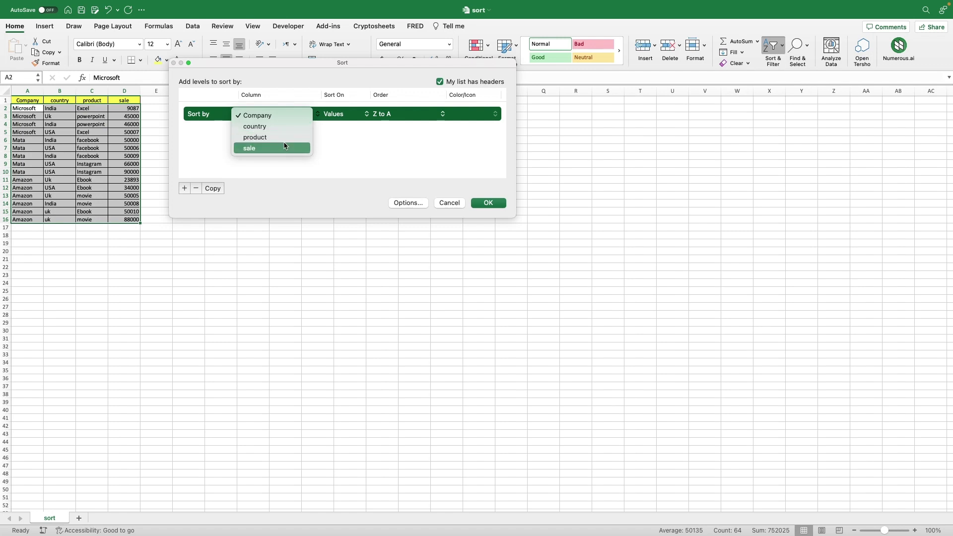
click(285, 145)
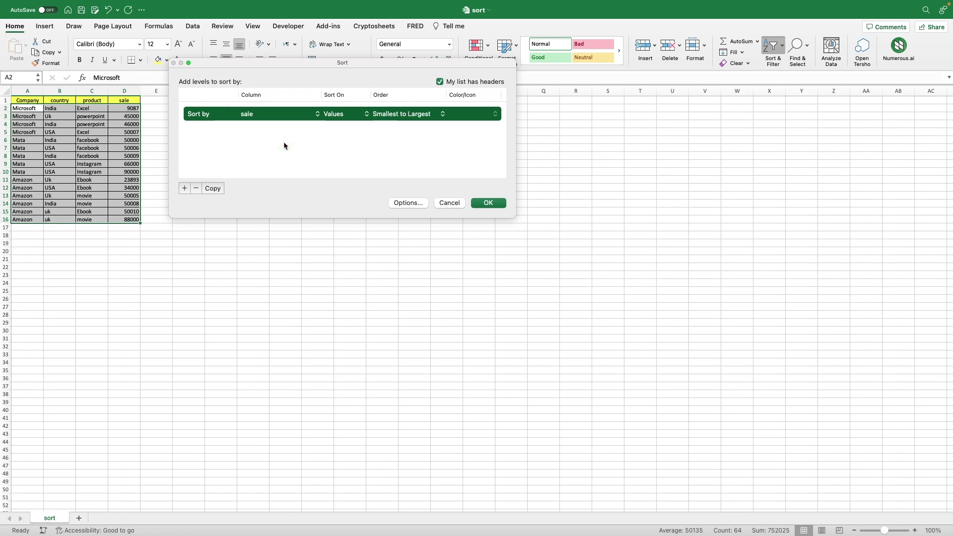
click(361, 116)
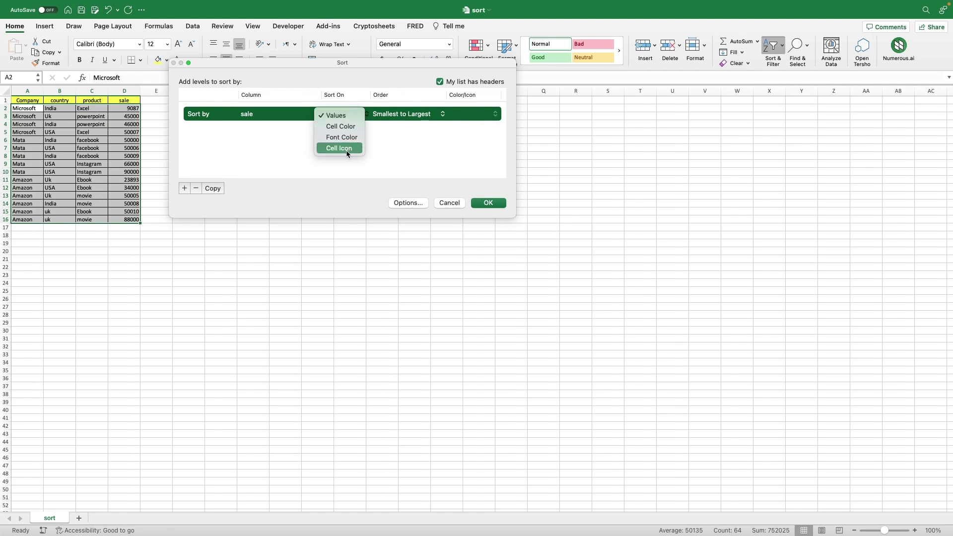
click(342, 119)
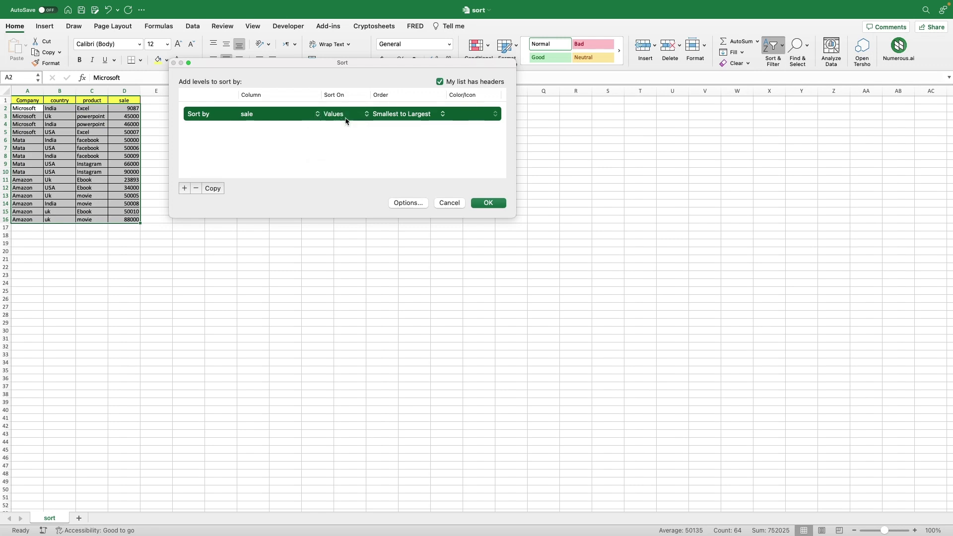
click(438, 116)
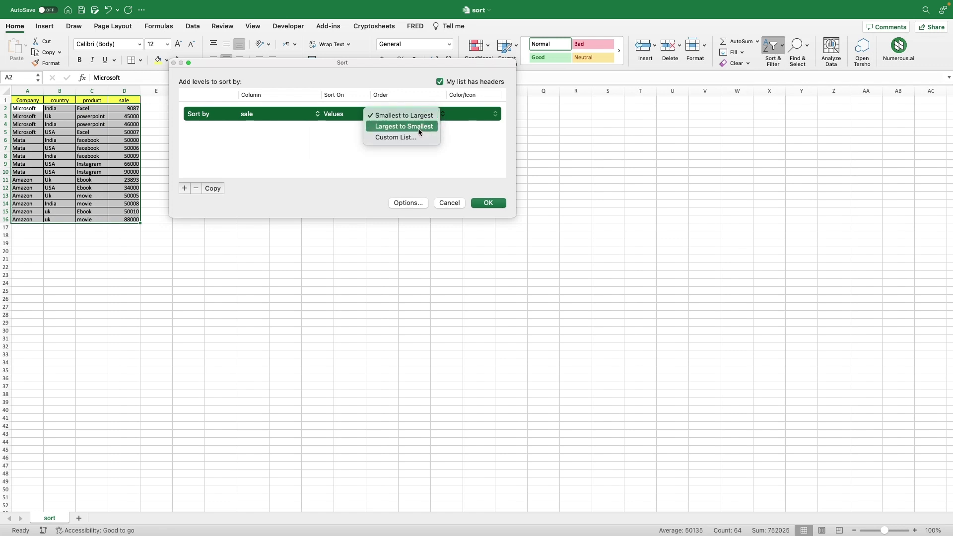
click(467, 173)
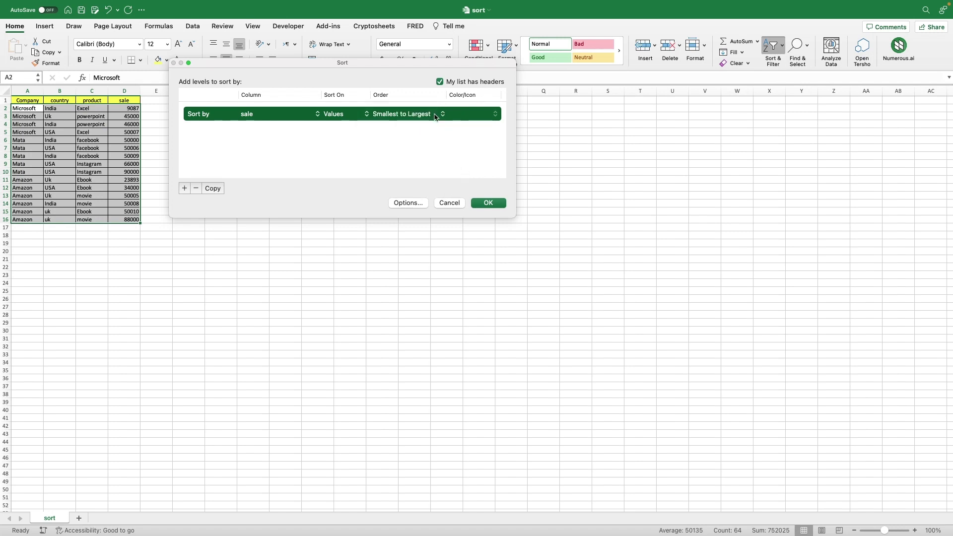
click(435, 117)
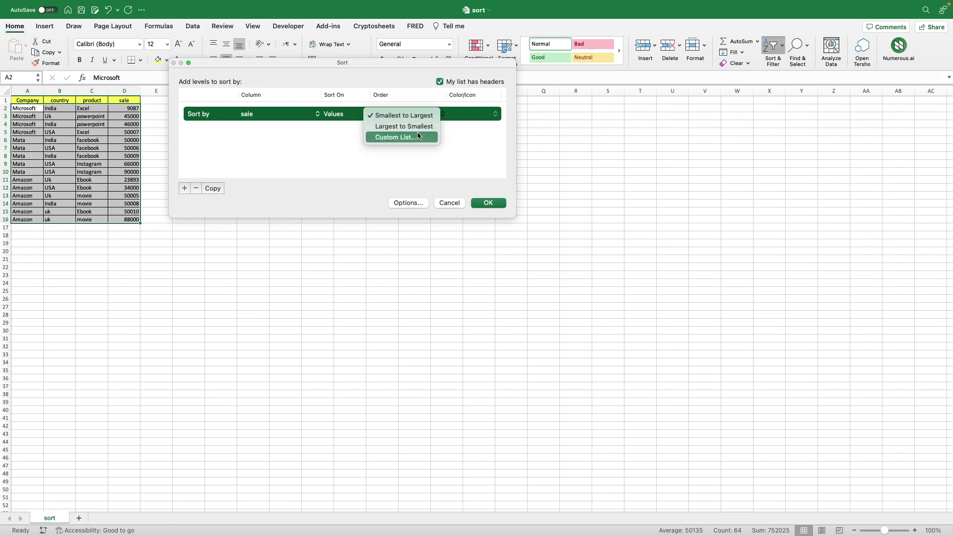
click(420, 127)
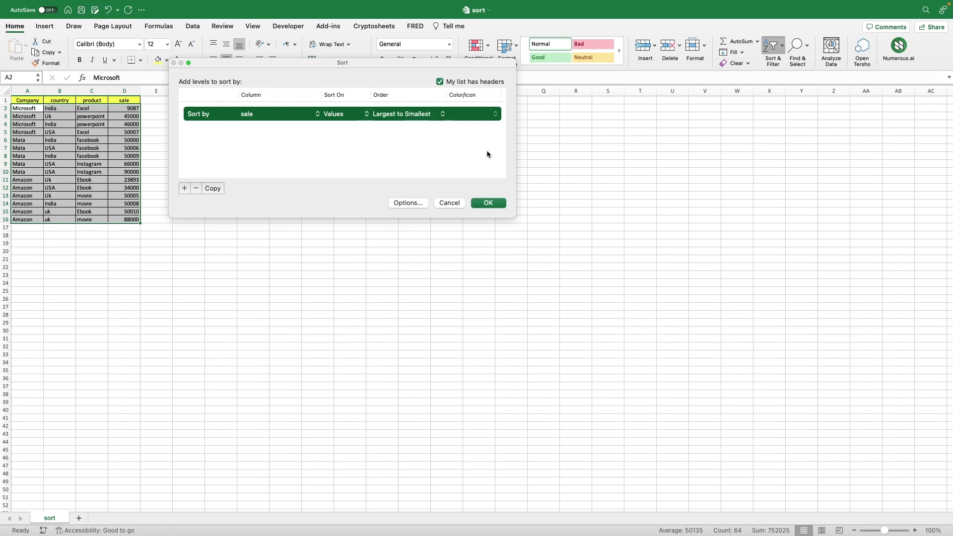
click(489, 203)
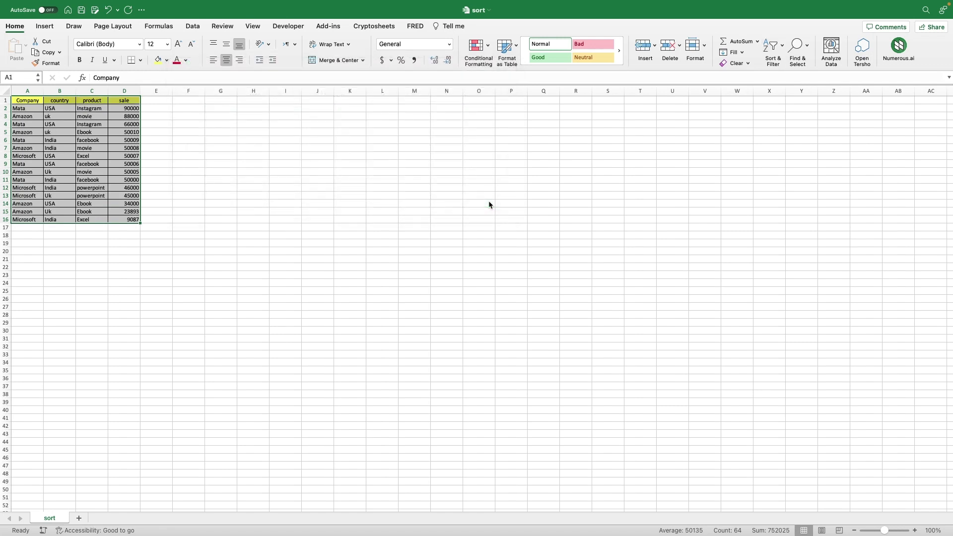
Fill sale cells D5 (50010) and D8 (50007) with yellow.
click(188, 131)
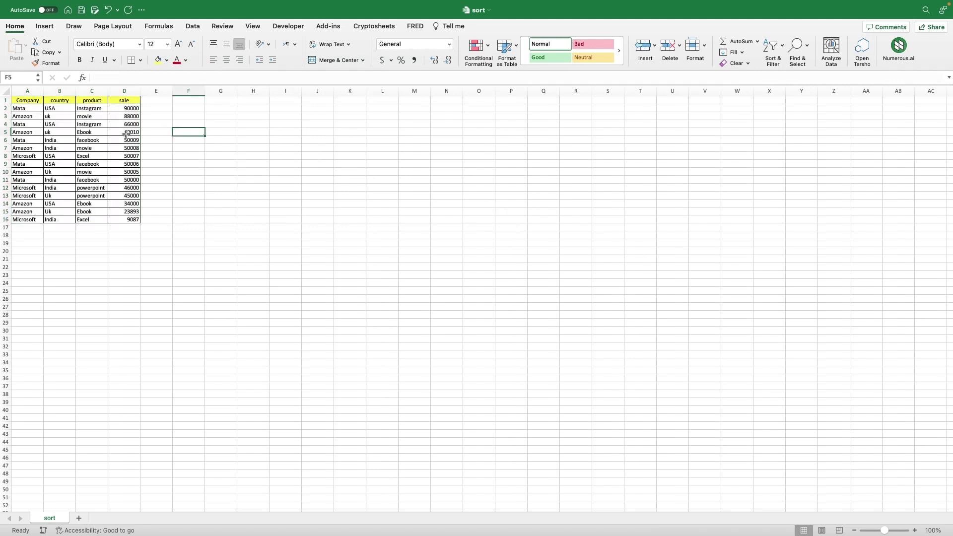
click(128, 132)
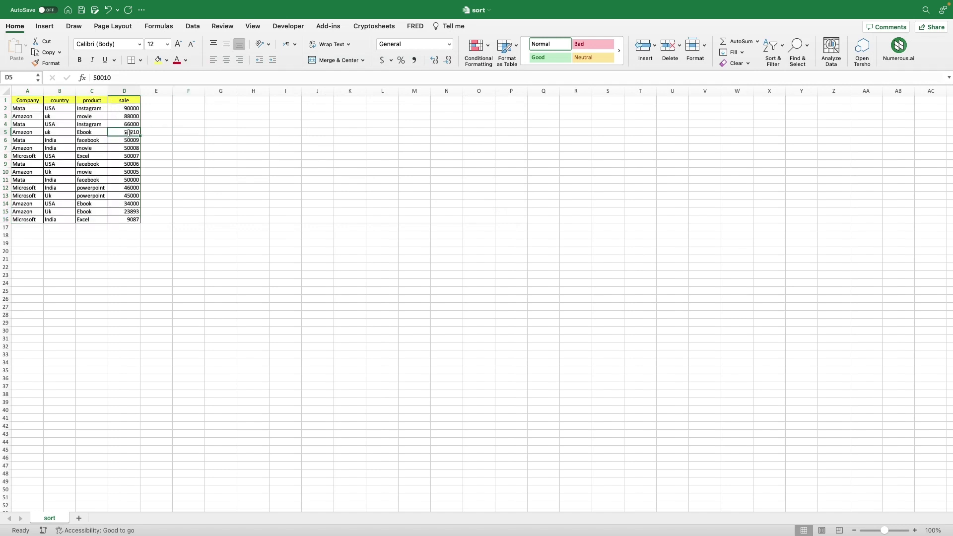
click(158, 60)
click(128, 157)
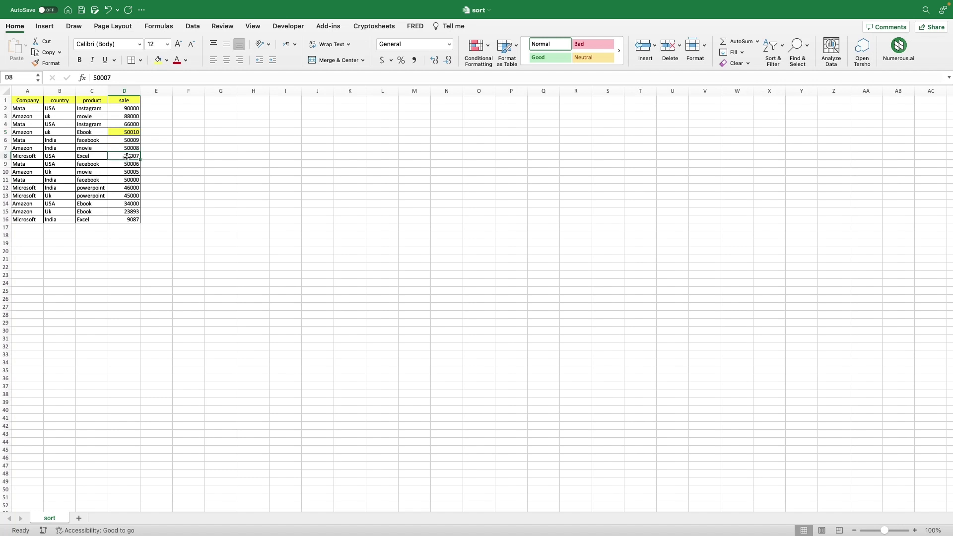
click(156, 60)
Fill sale cells D11 (50000) and D15 (23893) with green, then select A1.
click(125, 183)
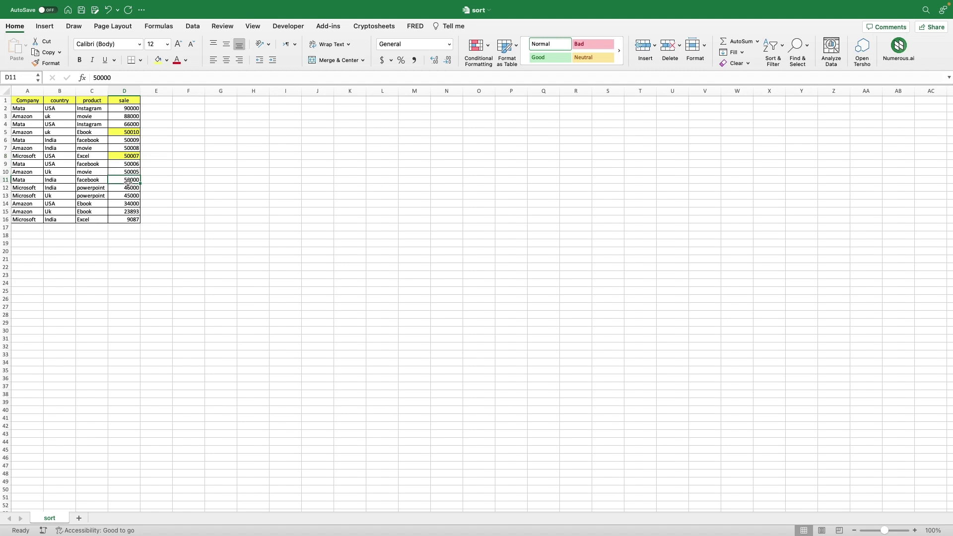
click(168, 61)
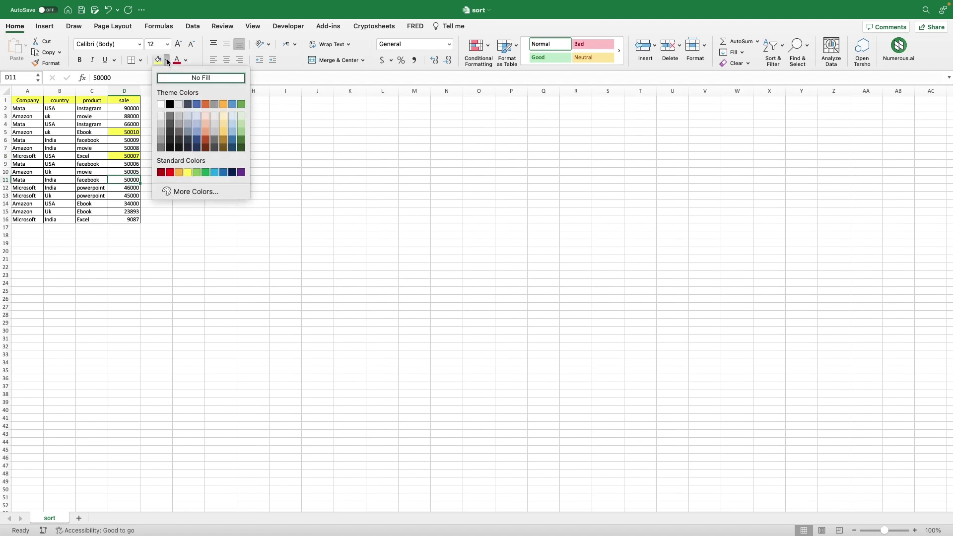
click(242, 105)
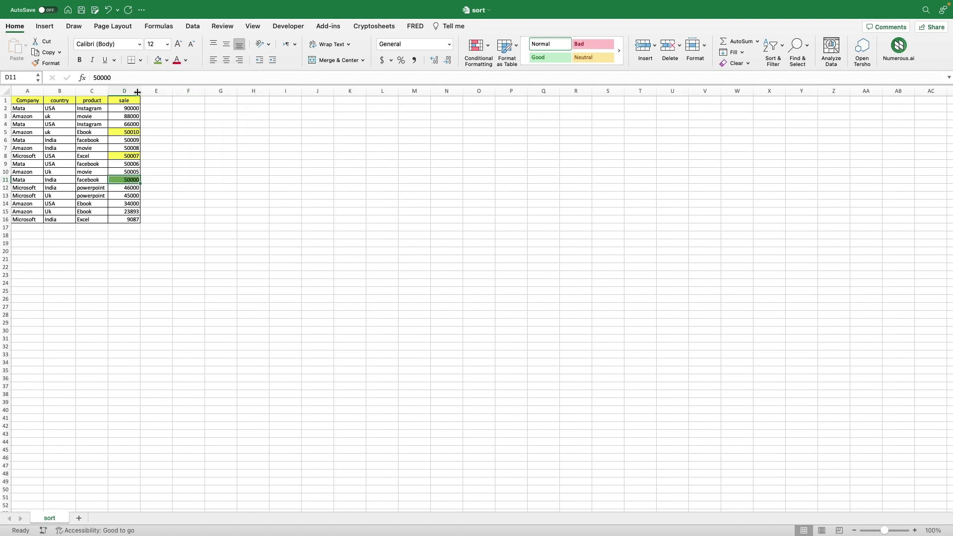
click(138, 210)
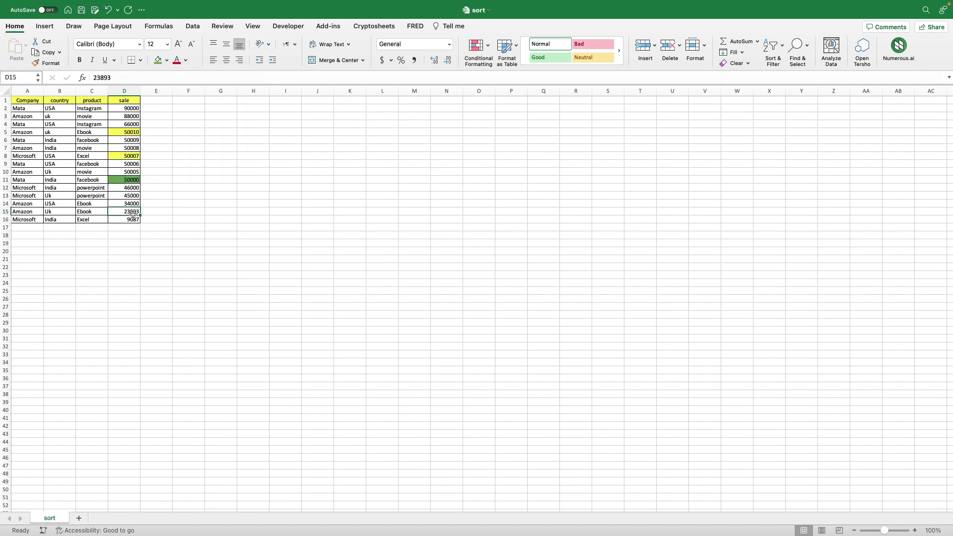
click(157, 61)
click(24, 100)
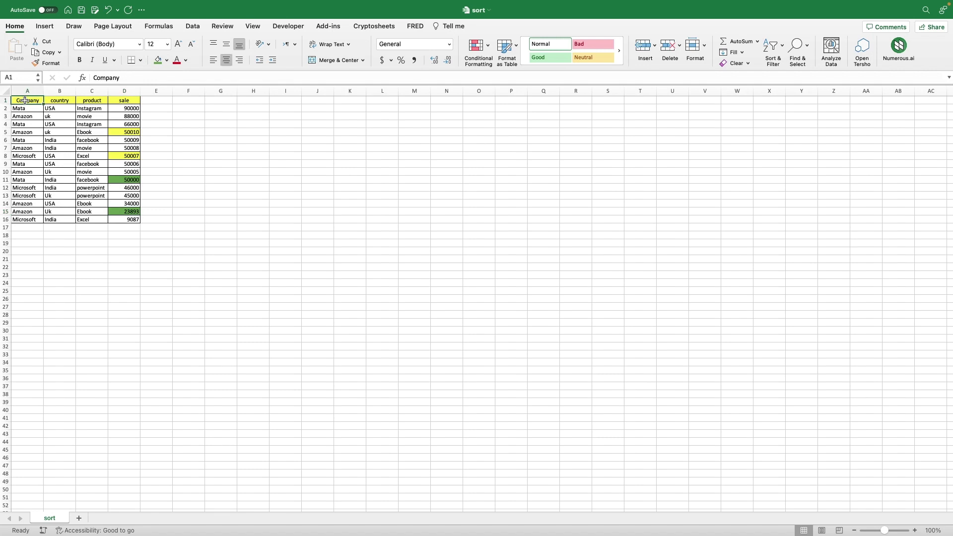
In Custom Sort for the whole table, sort sale on Cell Color with Yellow On Top.
key(super+a)
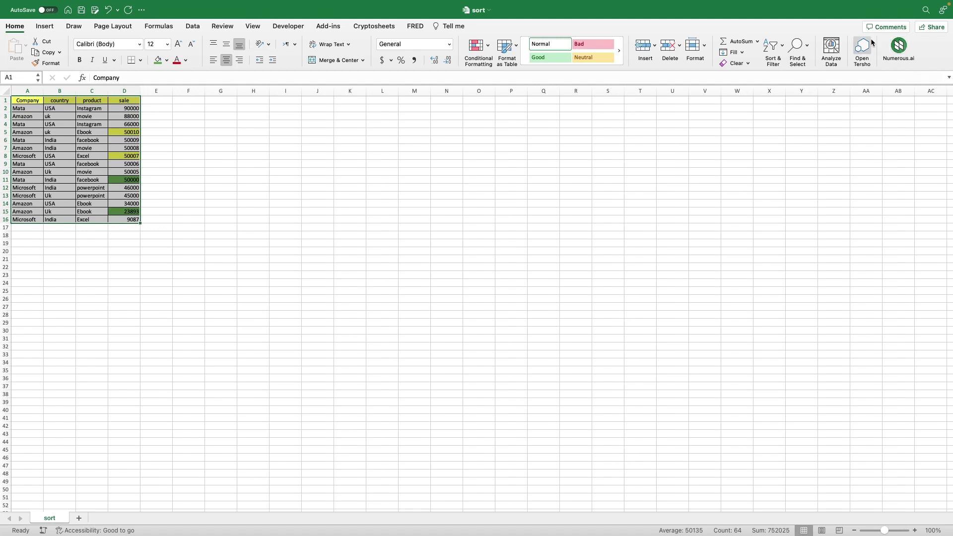
click(782, 53)
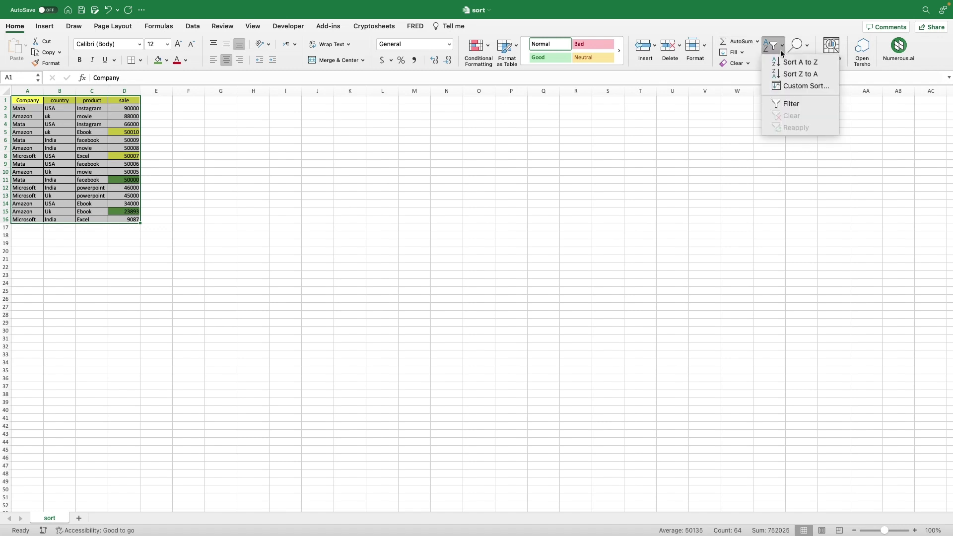
click(776, 86)
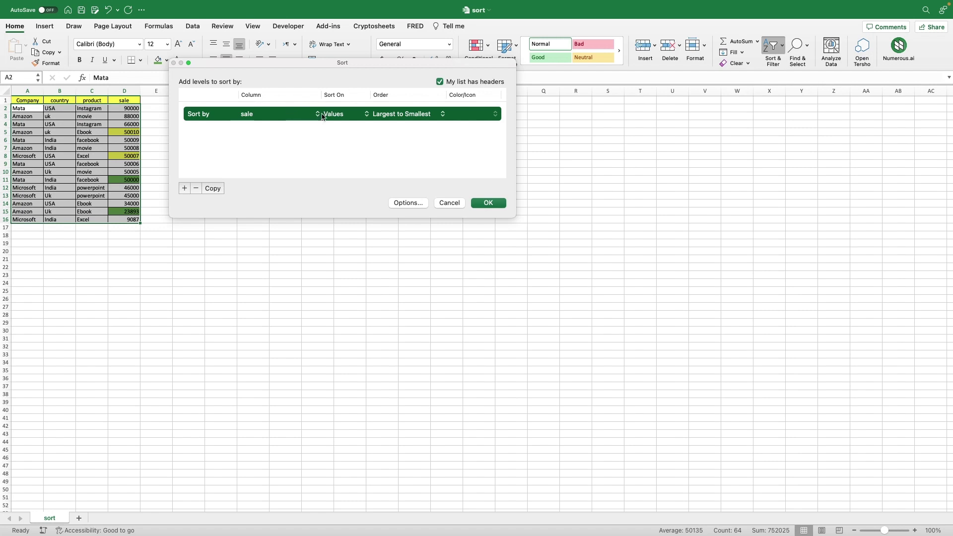
click(367, 117)
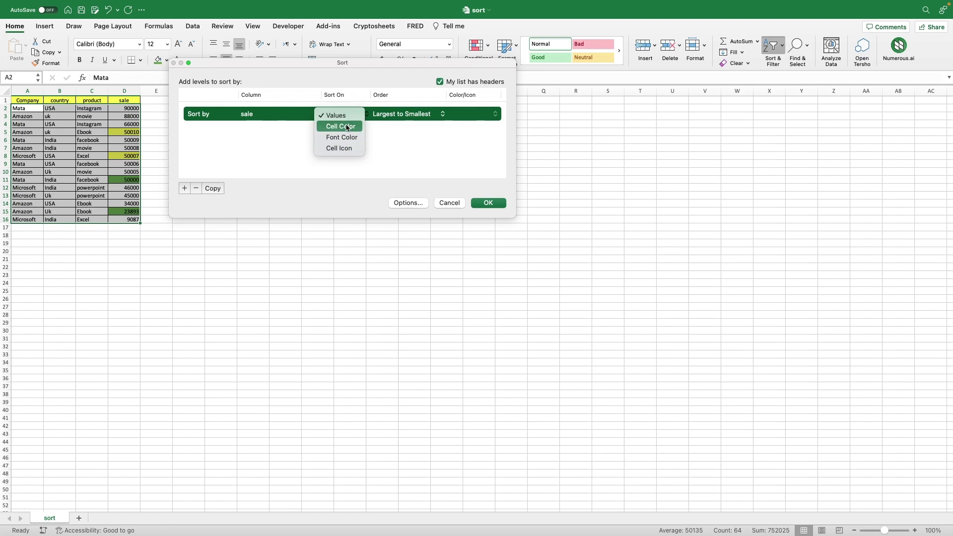
click(347, 126)
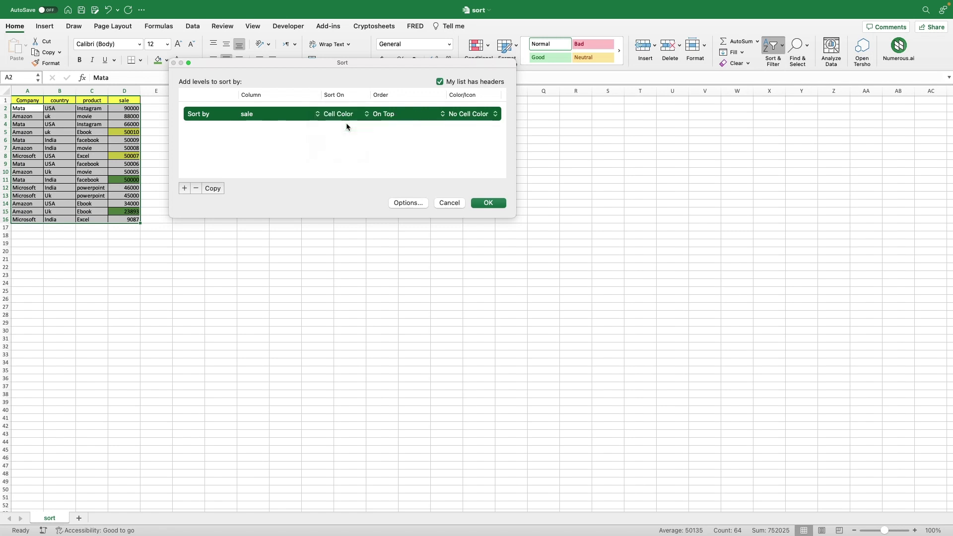
click(444, 115)
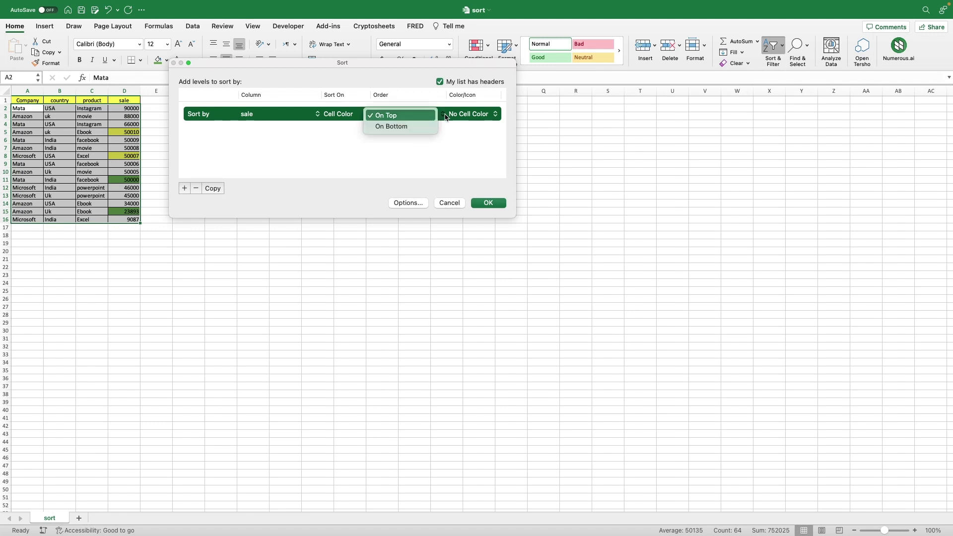
click(446, 117)
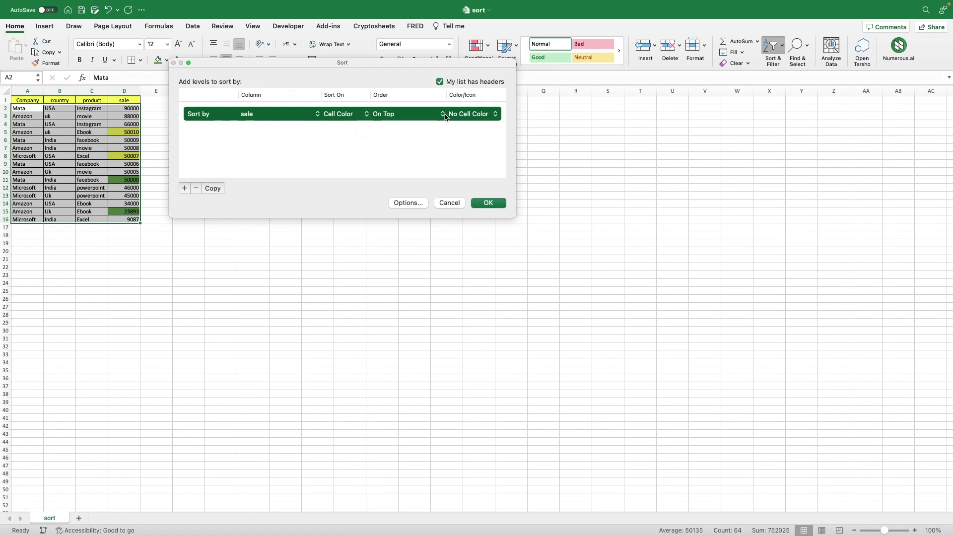
click(496, 116)
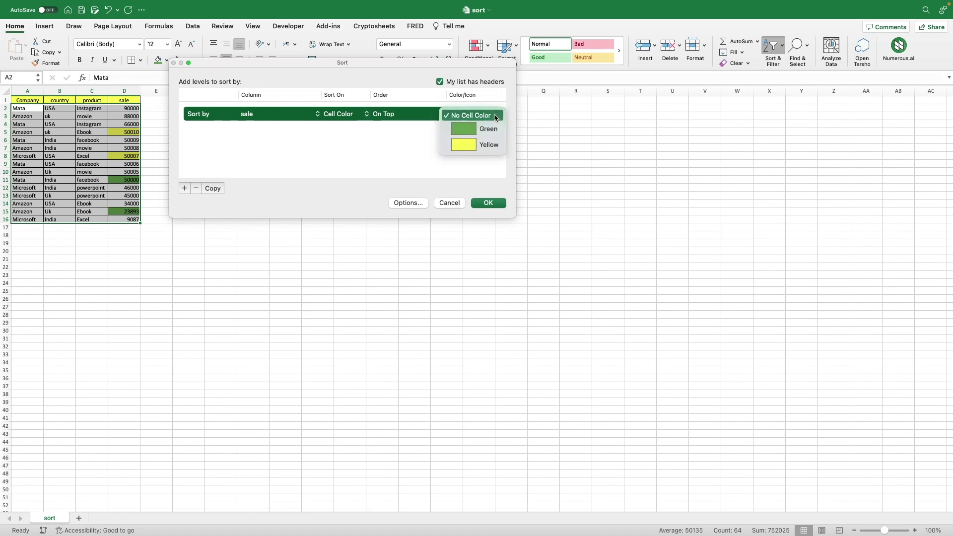
click(489, 145)
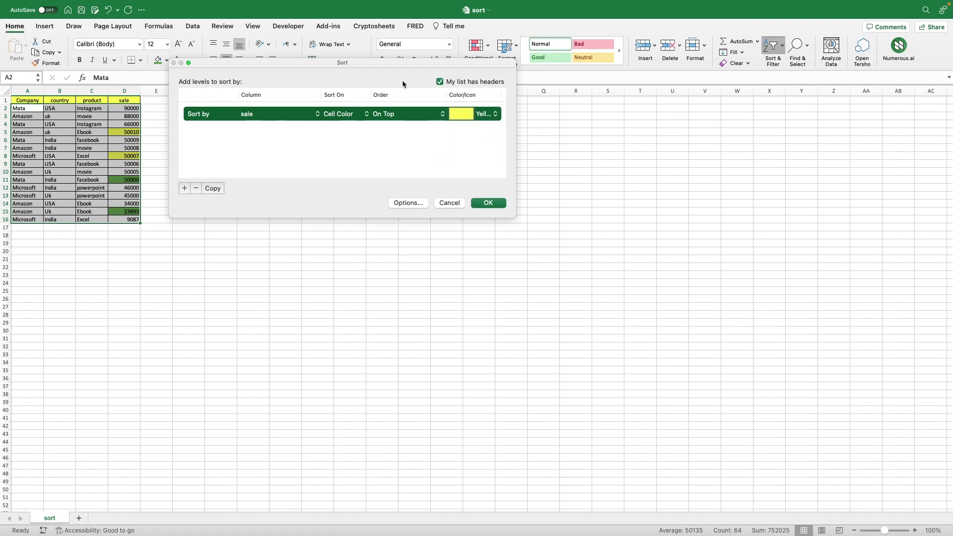
Add a second sort level using the product column.
click(185, 188)
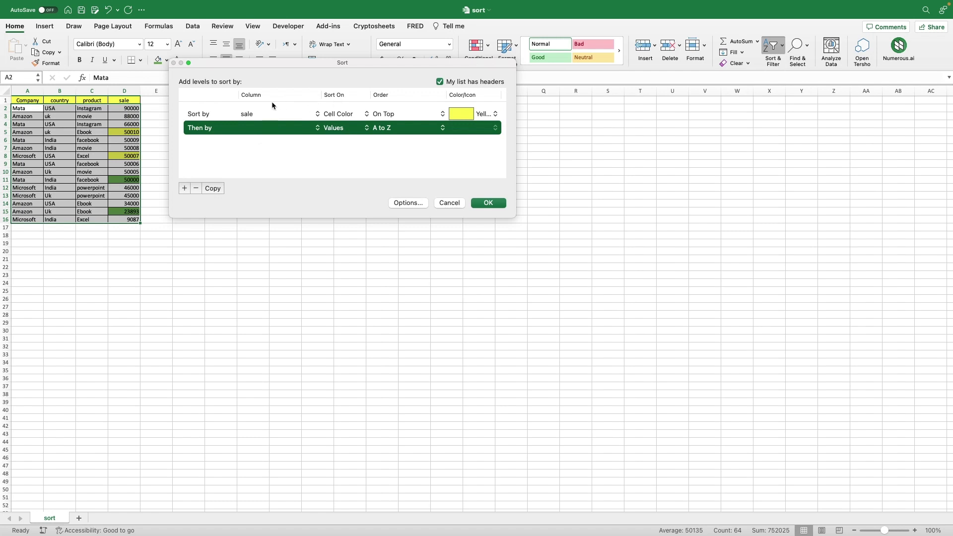
click(317, 129)
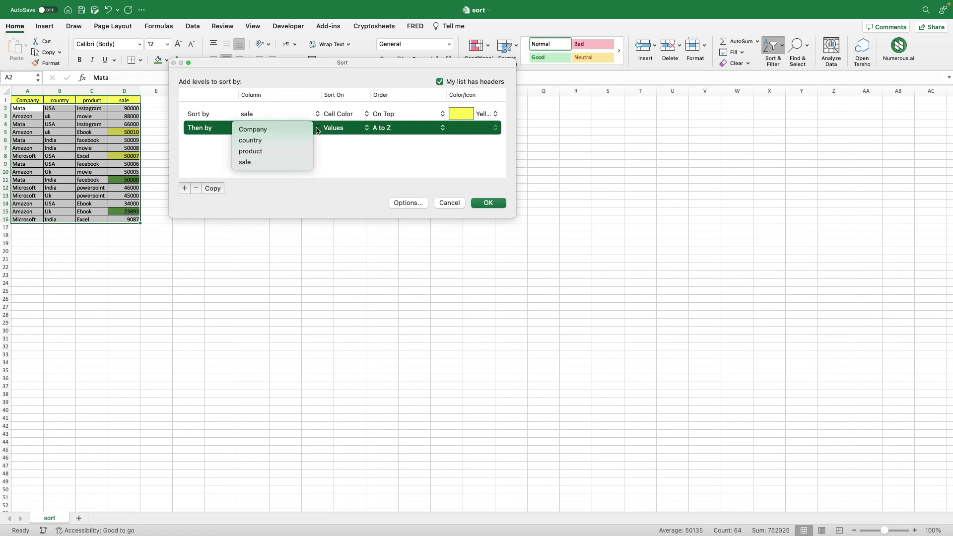
click(277, 153)
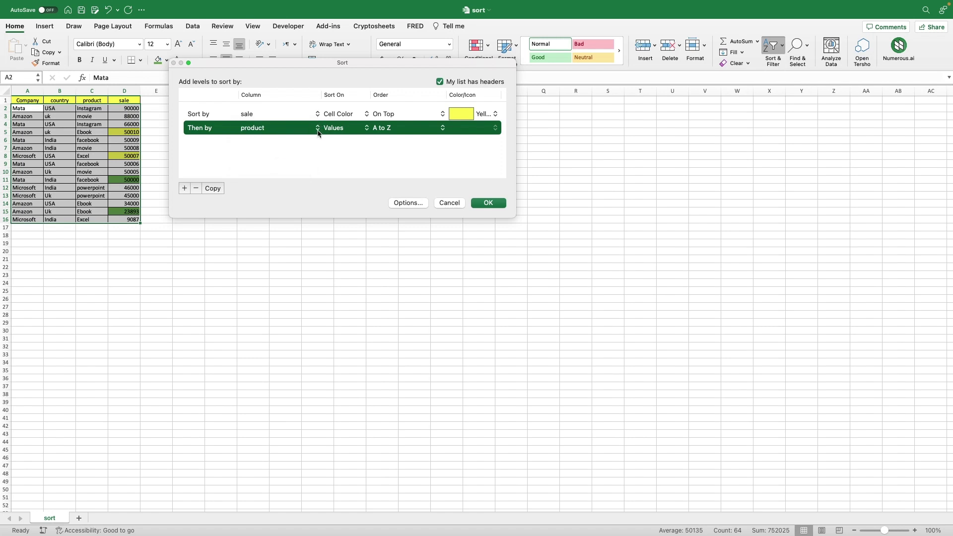
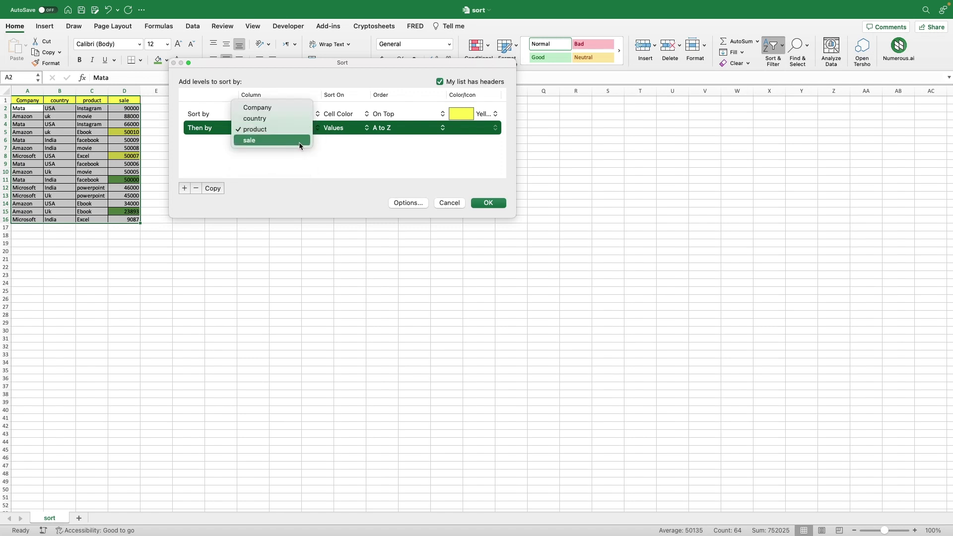
Set the second sort level to sale, Cell Color, Green, On Bottom.
click(300, 140)
click(350, 128)
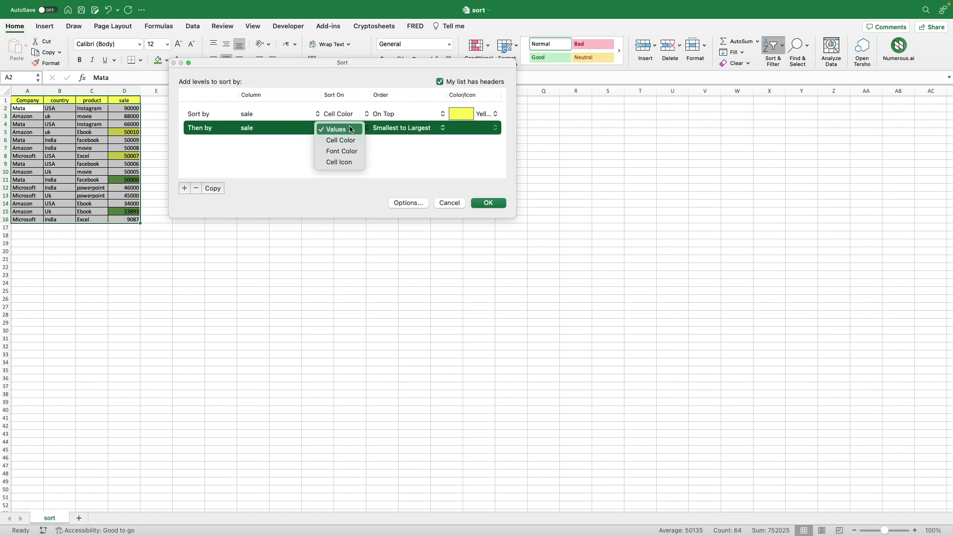
click(347, 139)
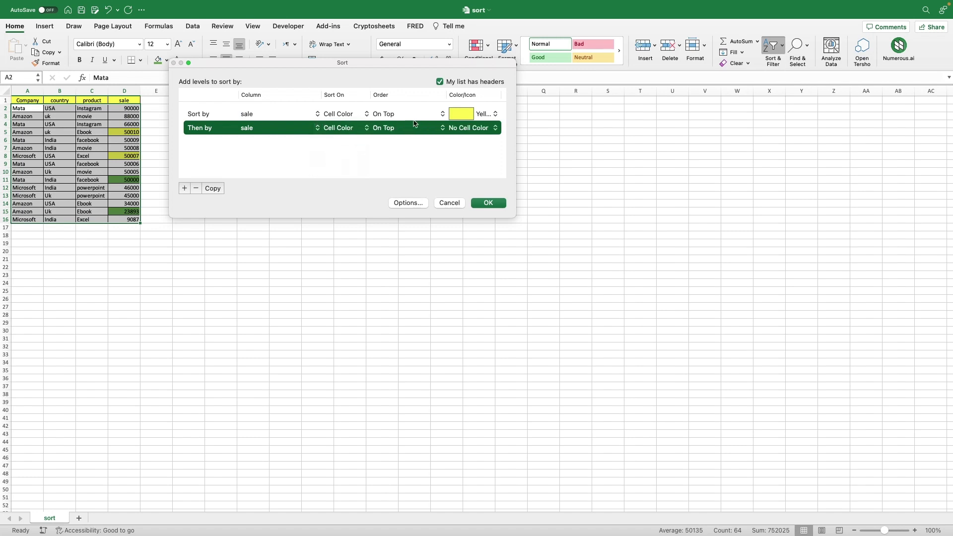
click(441, 132)
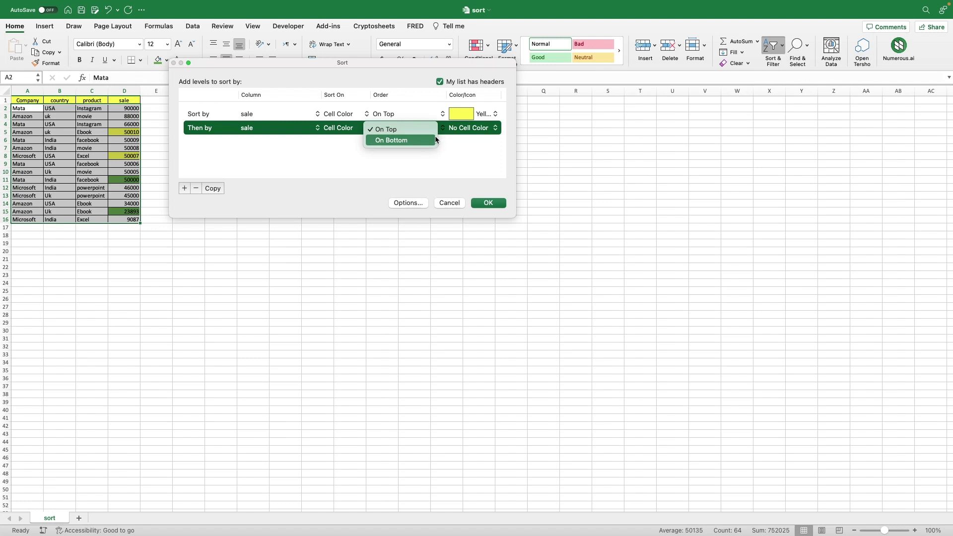
click(435, 140)
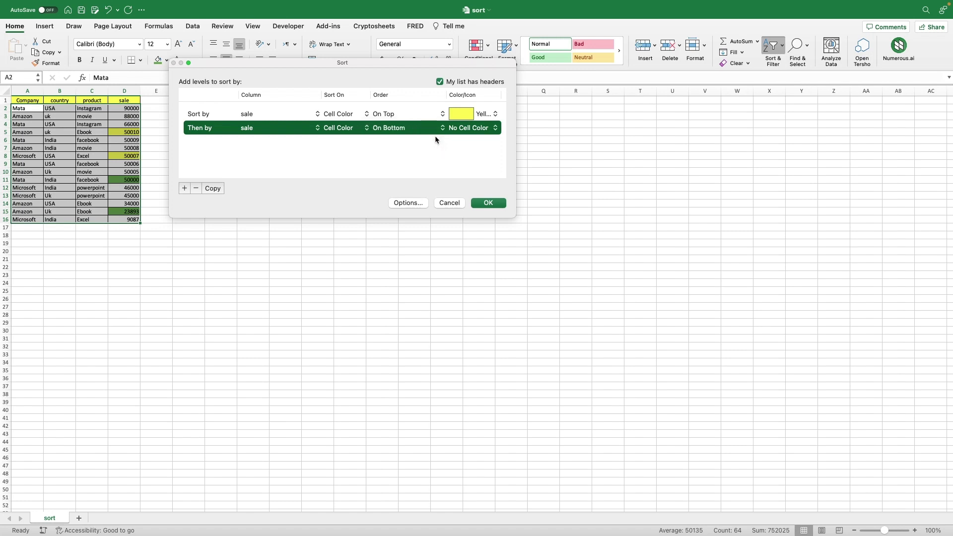
click(489, 131)
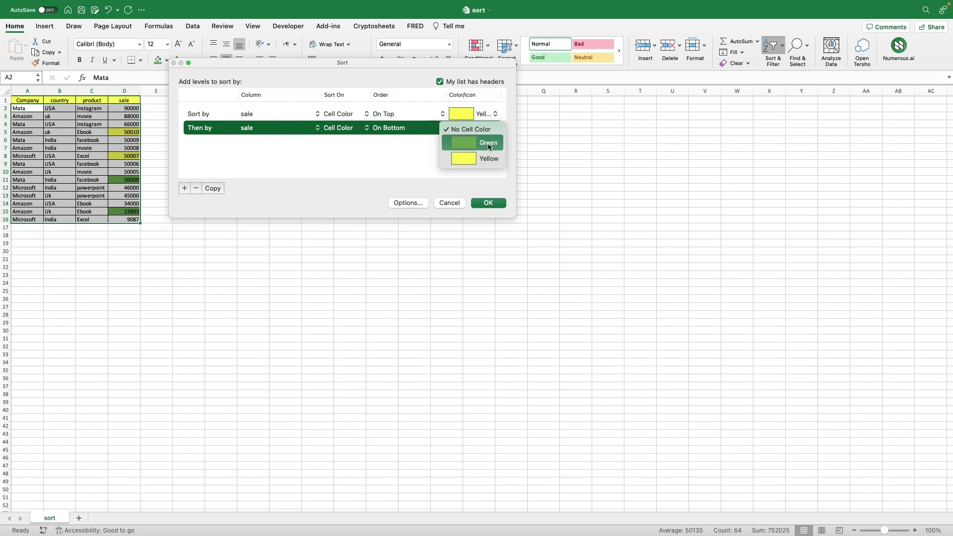
click(489, 143)
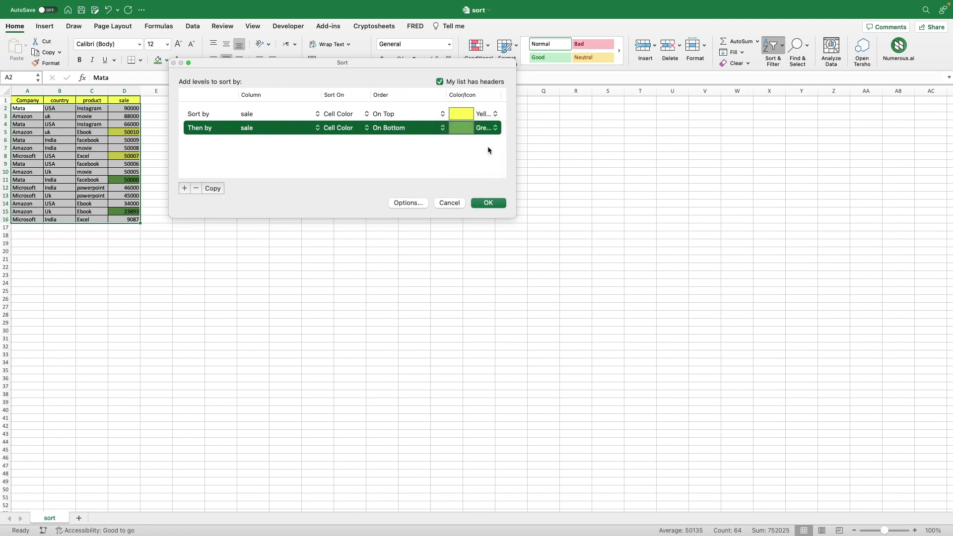
Add a third level sorting sale Largest to Smallest and apply the sort.
click(184, 188)
click(405, 142)
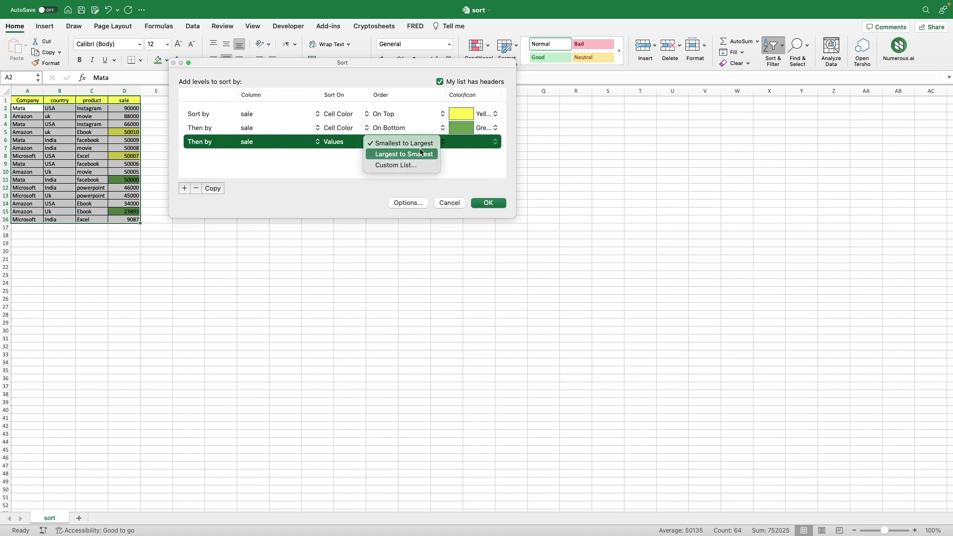
click(421, 153)
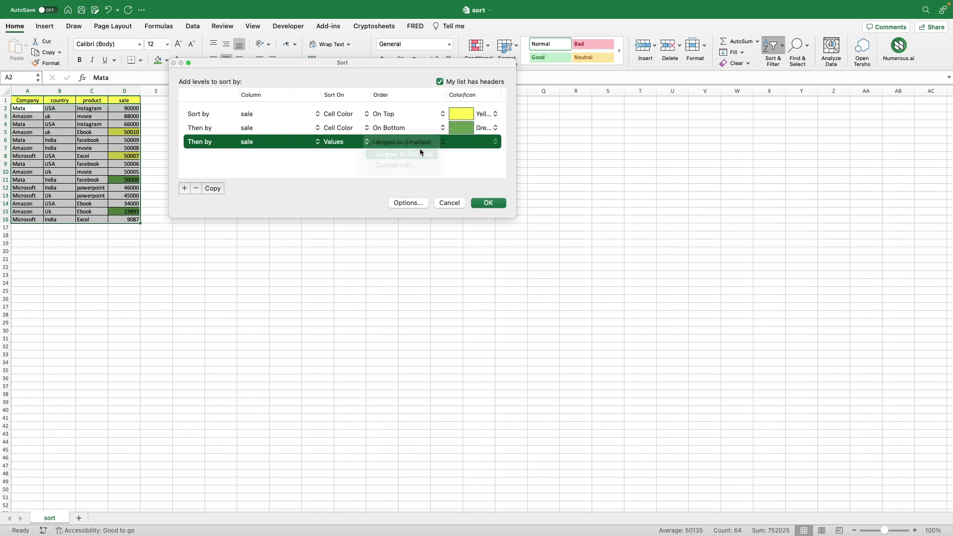
click(492, 204)
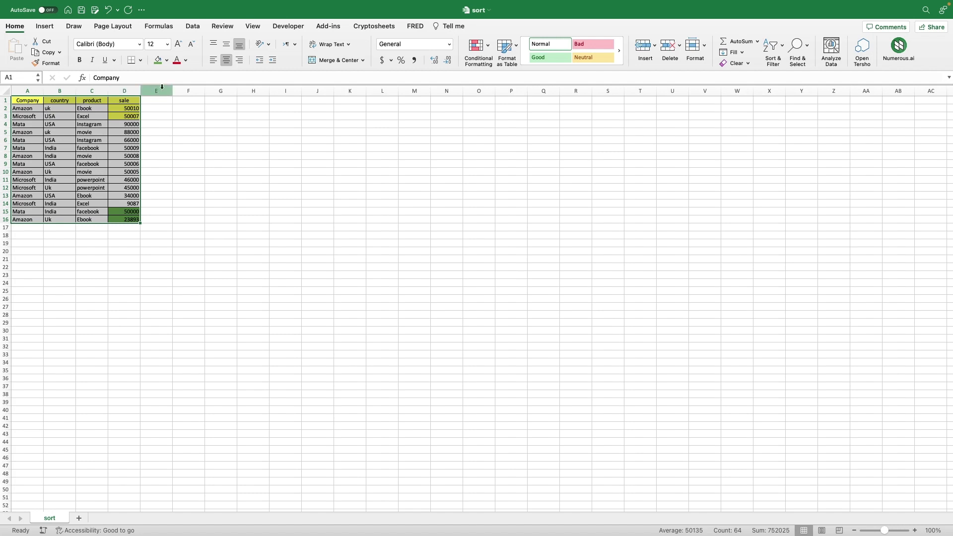
click(173, 164)
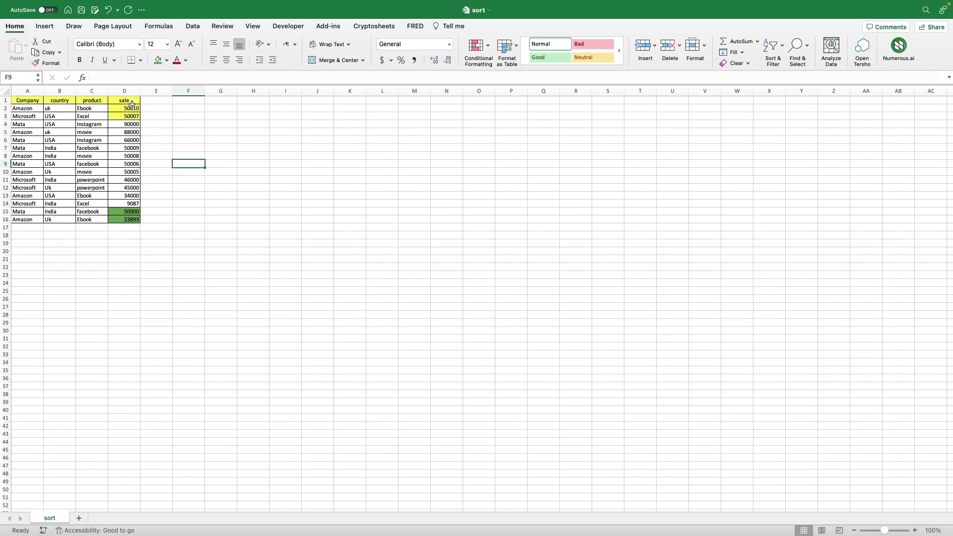
drag(131, 103, 124, 221)
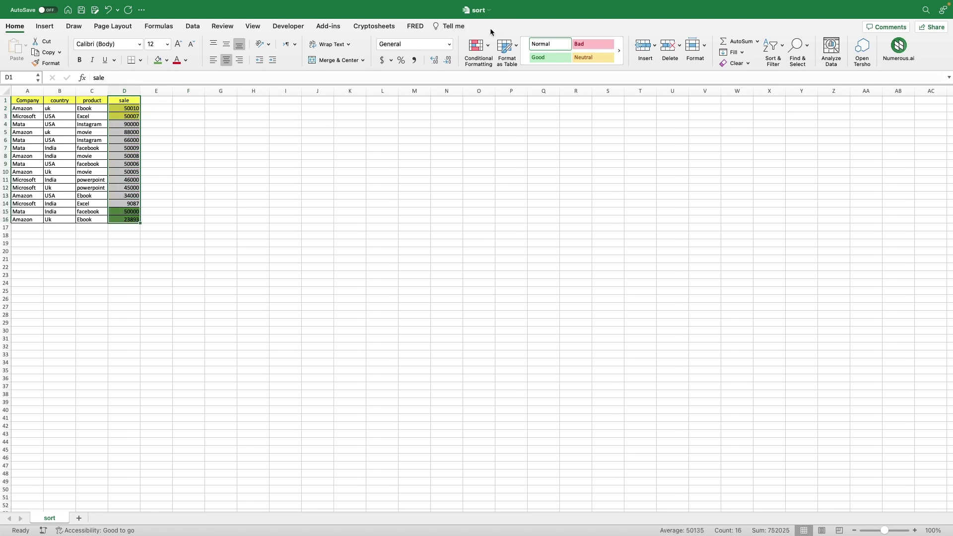
Add 3 Traffic Lights circle icons to sale values, copy header formatting to Company, select the table.
click(487, 50)
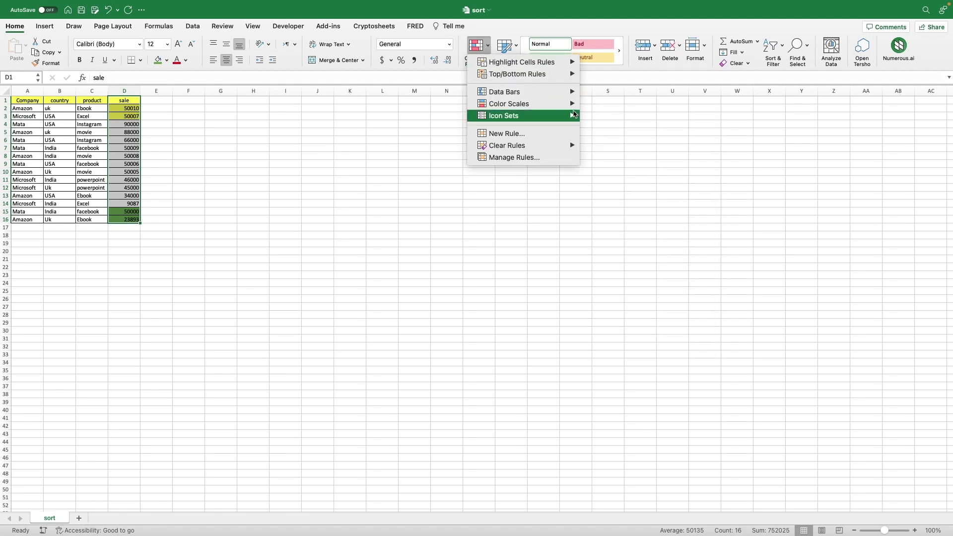
mouse_move(504, 115)
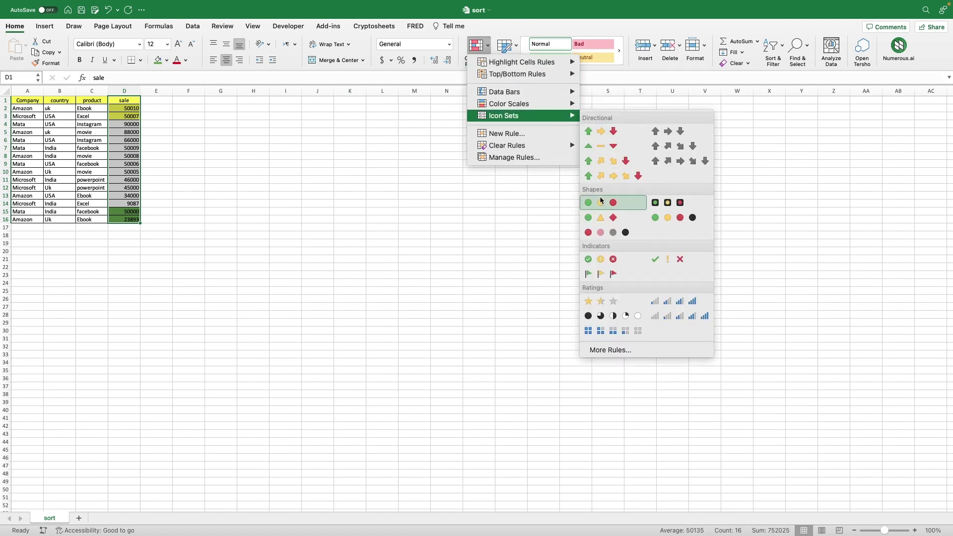
click(602, 202)
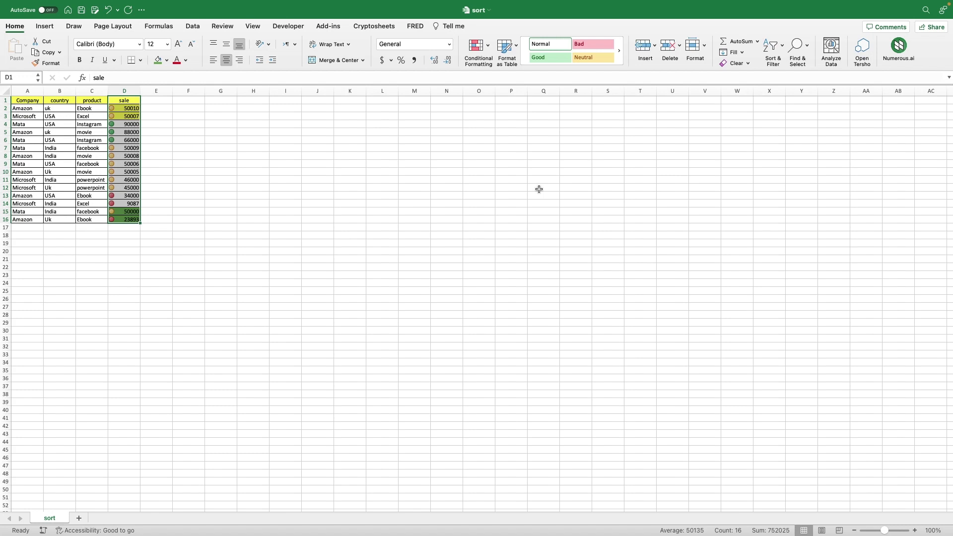
click(46, 64)
click(30, 100)
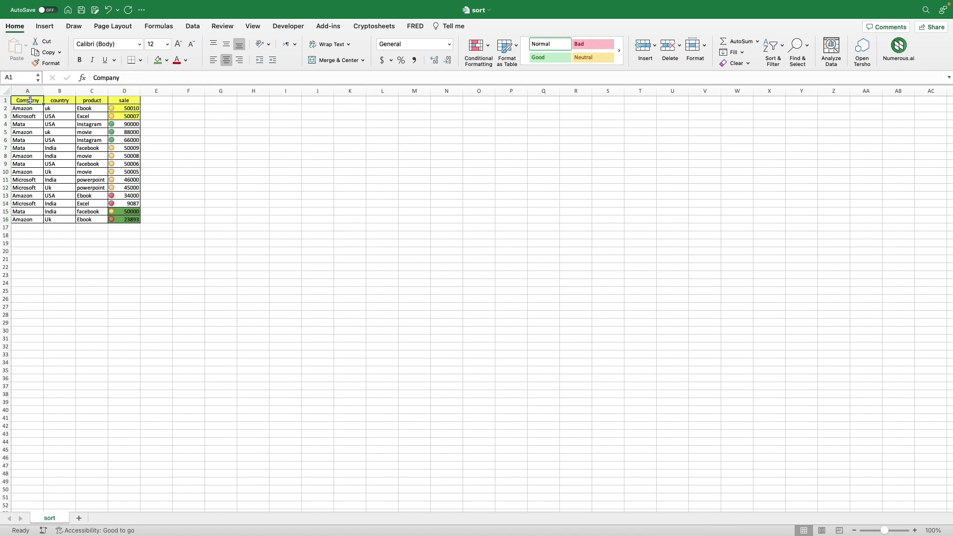
key(super+a)
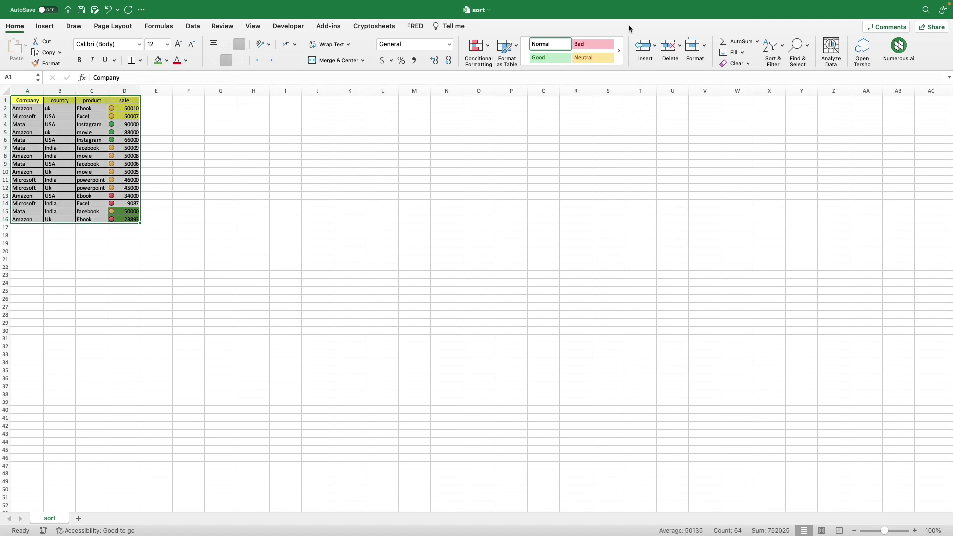
In the custom sort, change the third level to sort sale by Cell Icon.
click(780, 49)
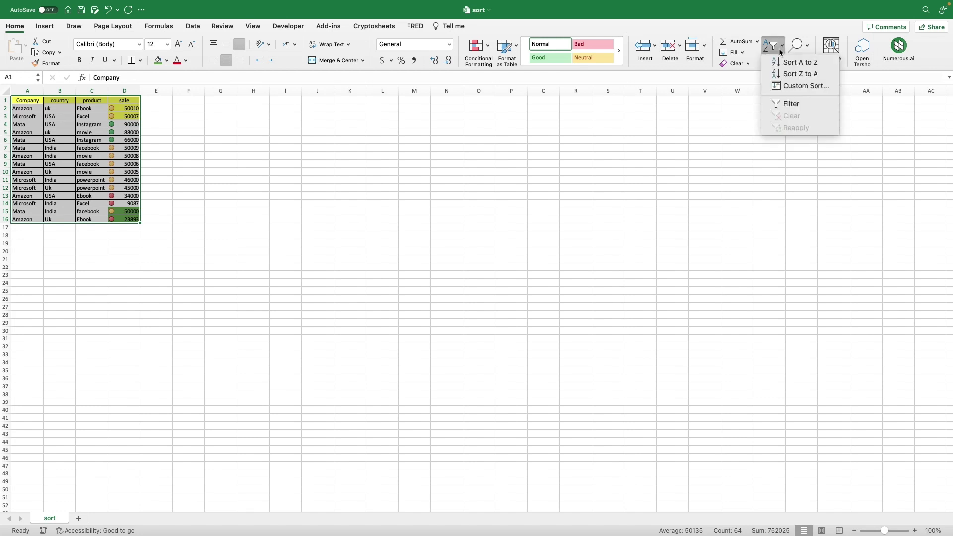
click(792, 87)
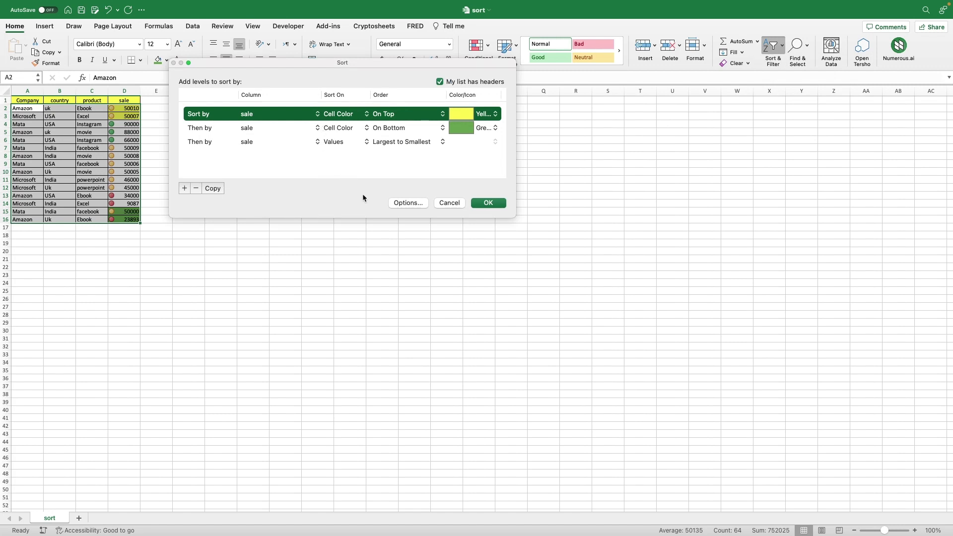
click(400, 143)
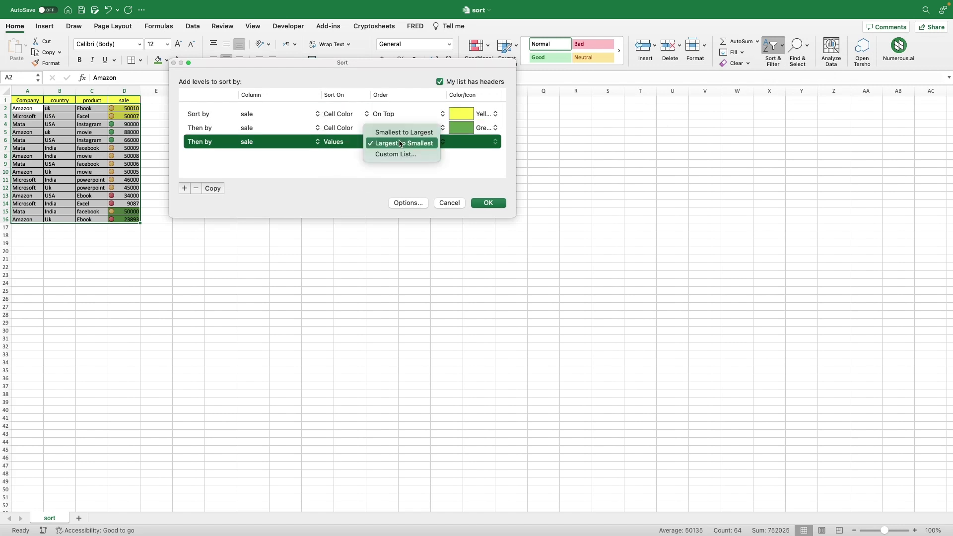
click(332, 172)
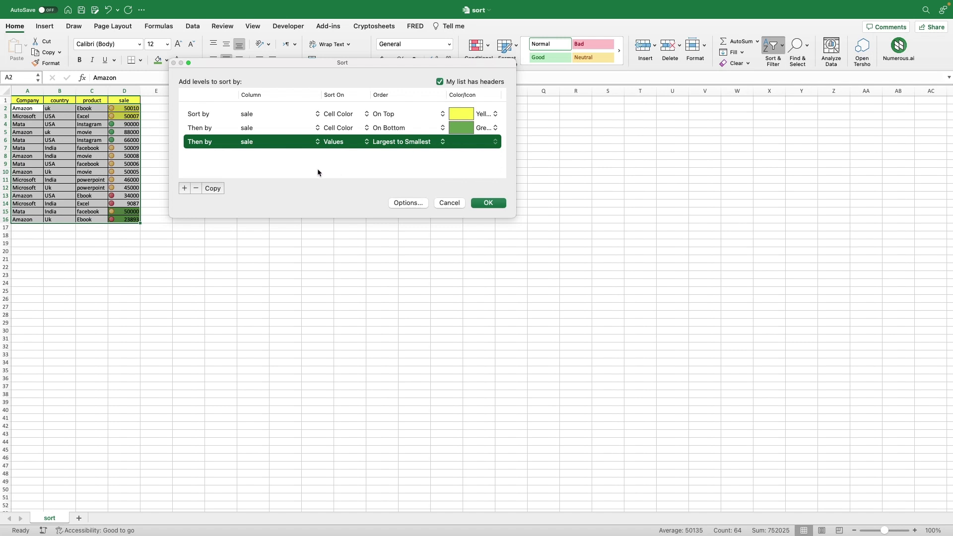
click(317, 143)
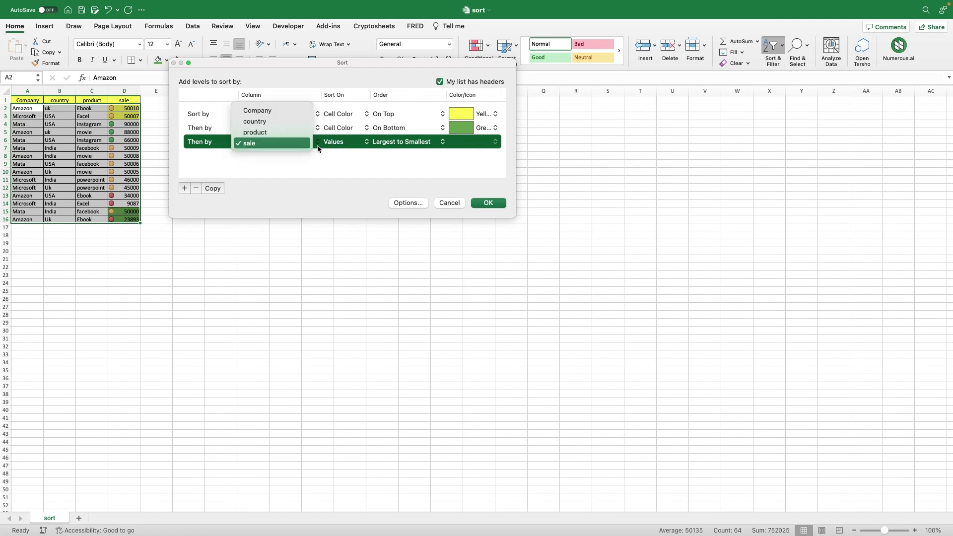
click(307, 145)
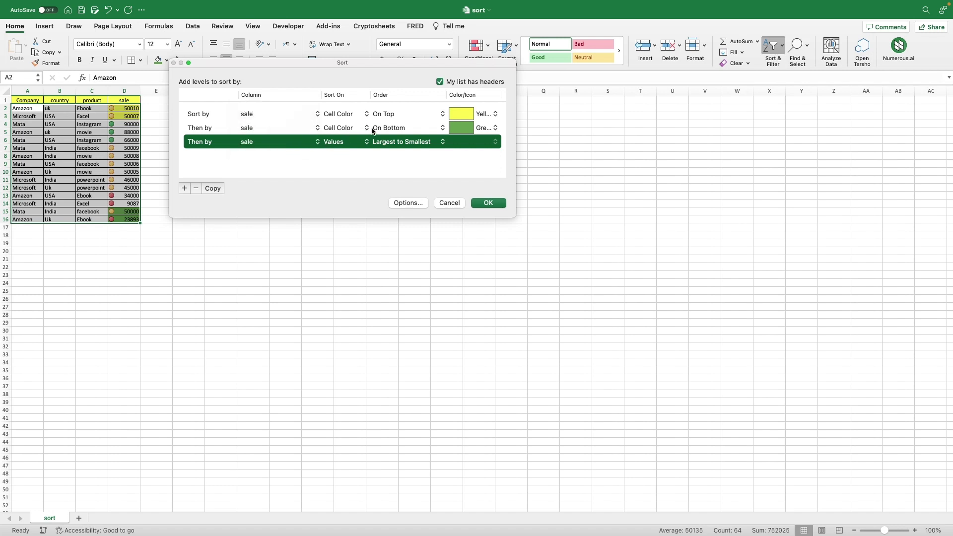
click(364, 145)
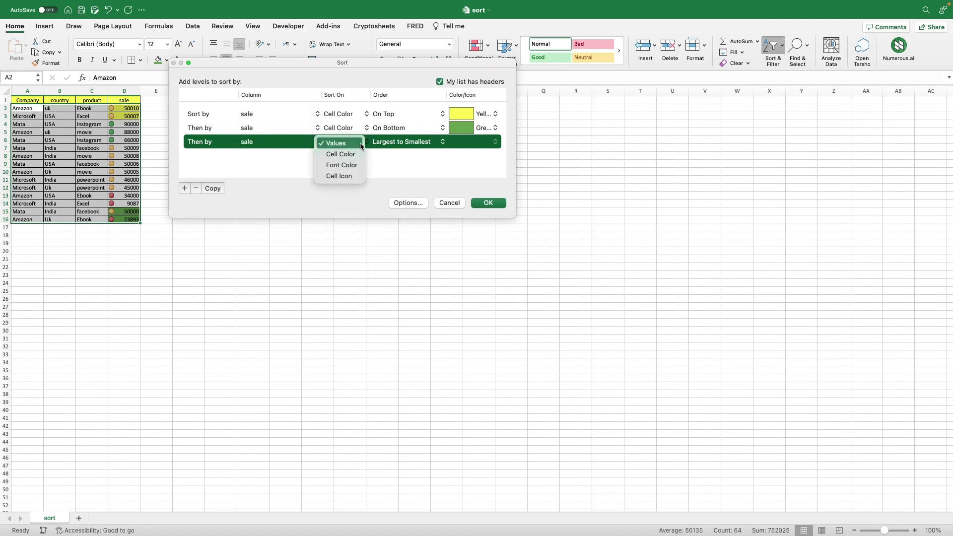
click(350, 176)
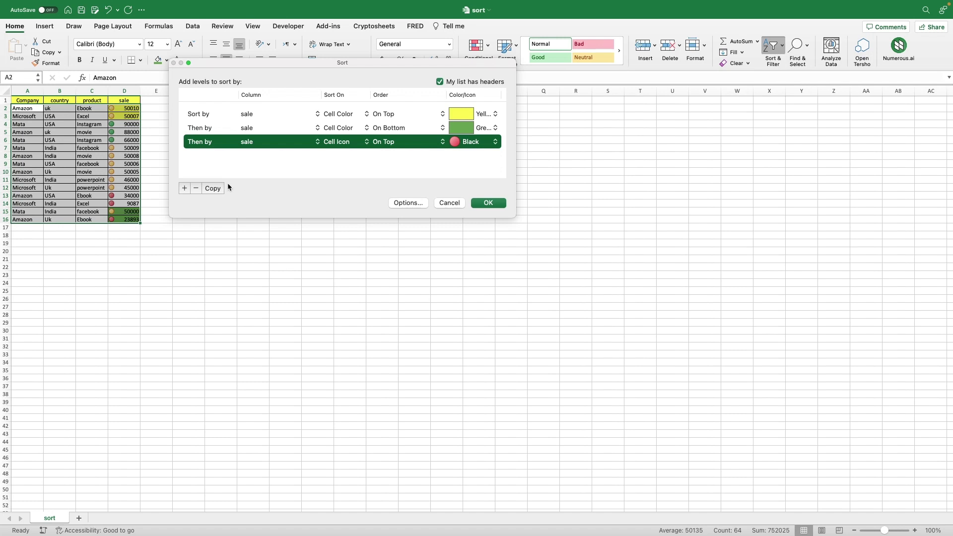
Add a copied fourth level with the green icon On Top and apply the sort.
click(213, 189)
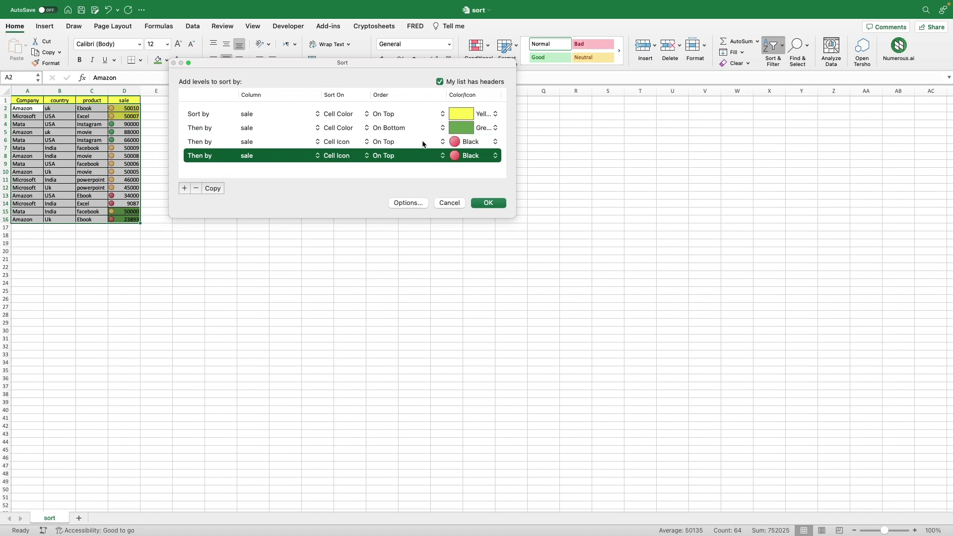
click(492, 156)
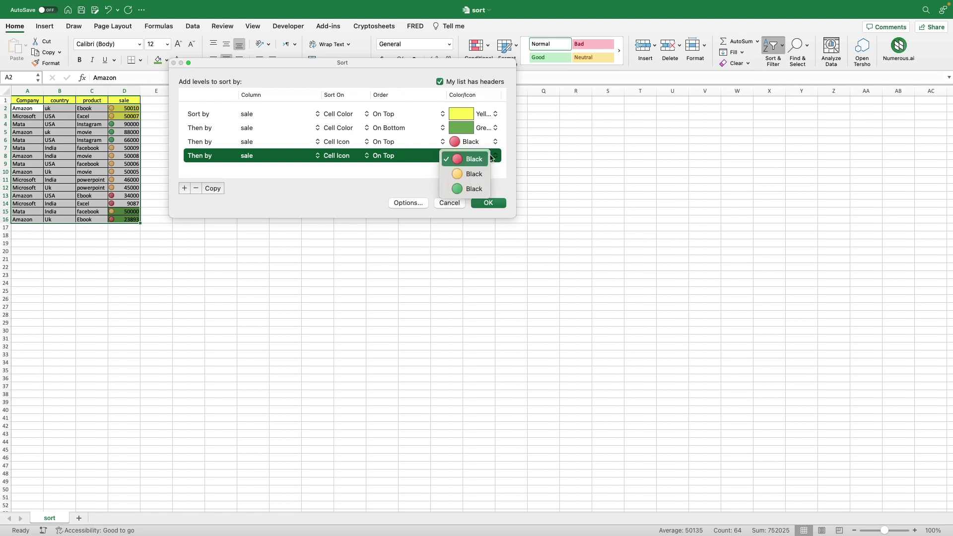
click(461, 190)
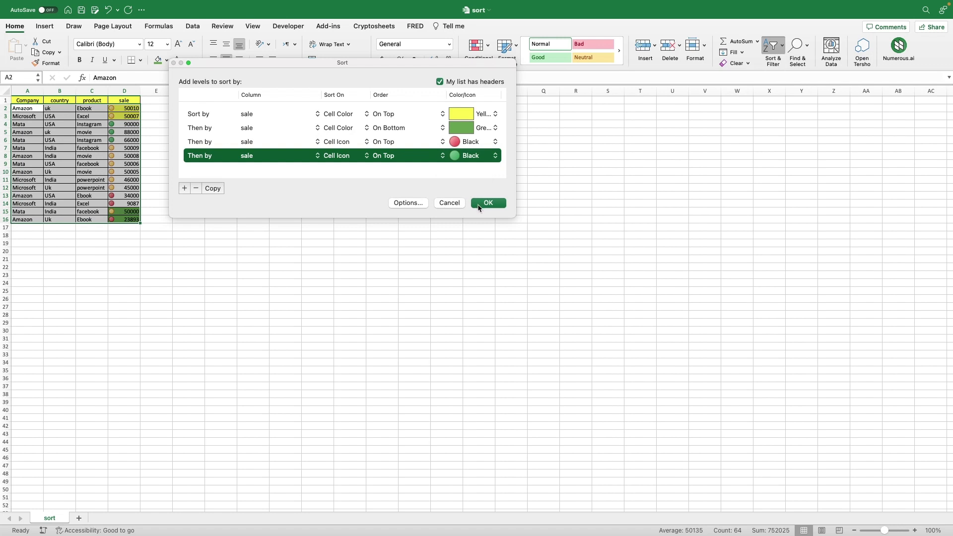
click(479, 203)
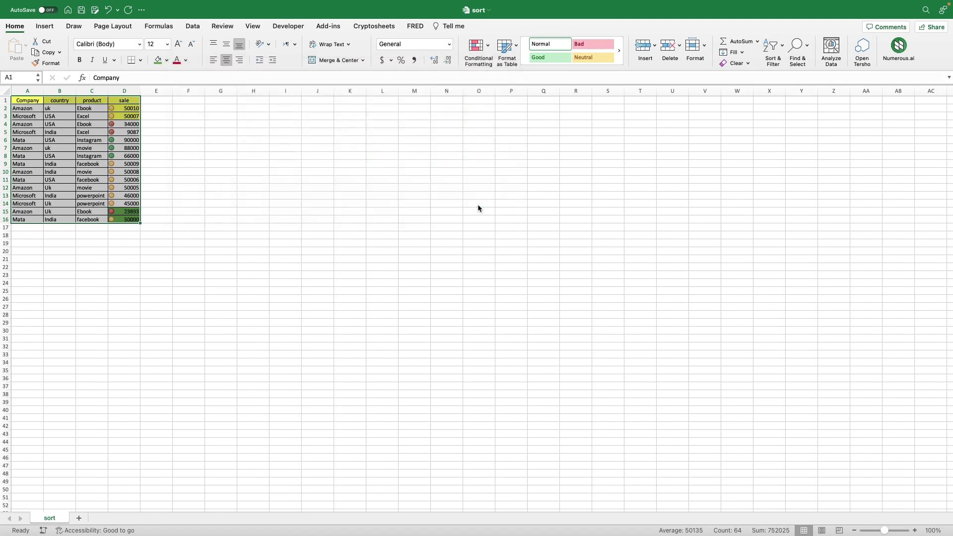
Undo the four-level sort and narrow the selection to Company values A2:A16.
click(338, 158)
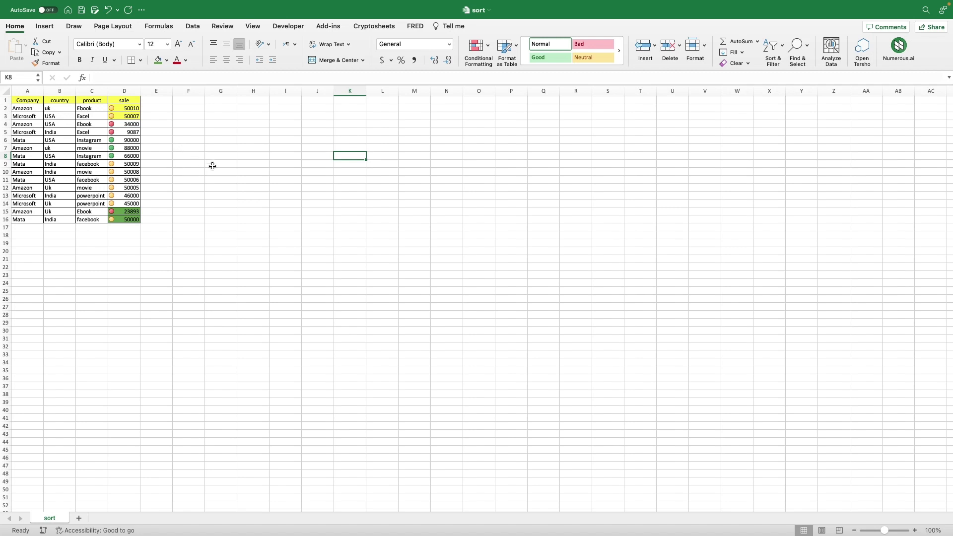
key(super+z)
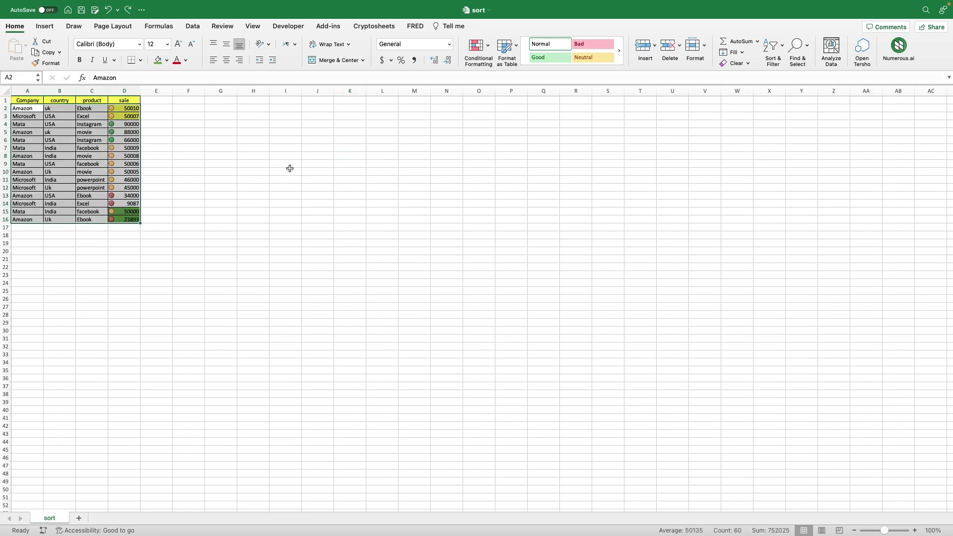
key(shift+Left)
key(shift+Left)
key(shift+Left)
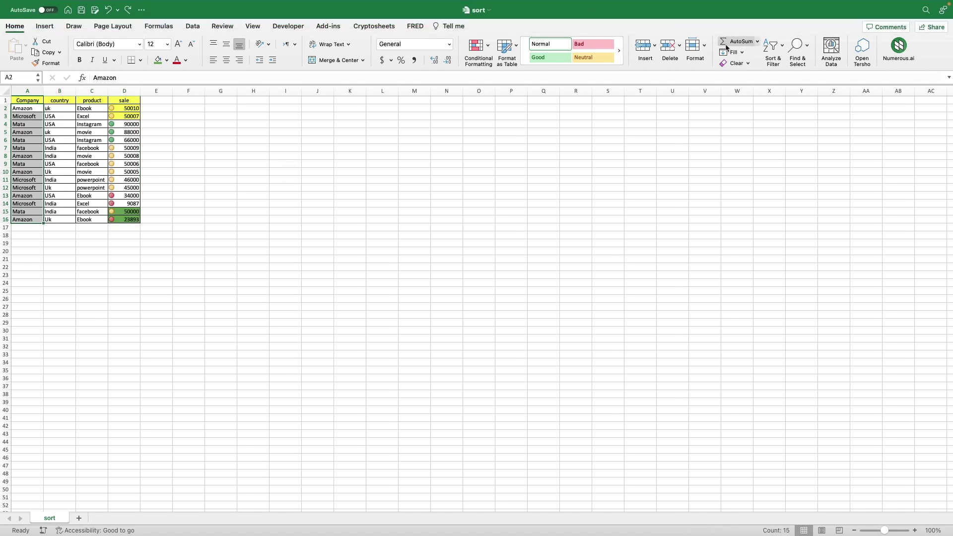
Sort the whole table by Company Z to A, expanding the selection.
click(784, 45)
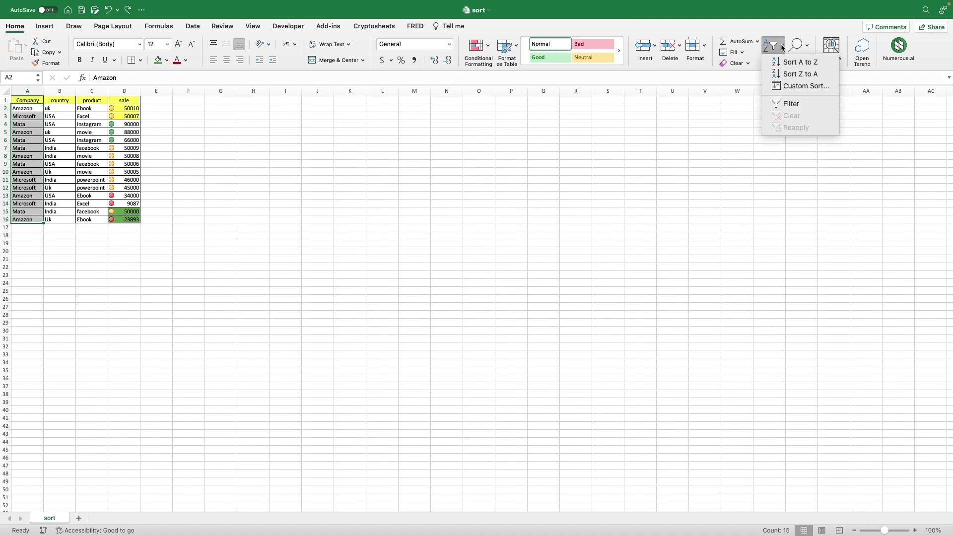
click(781, 75)
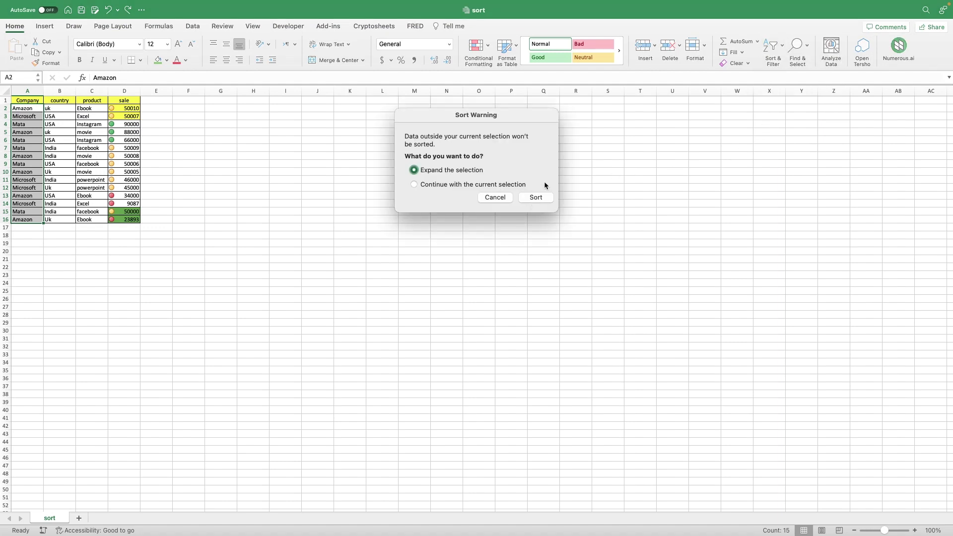
click(547, 197)
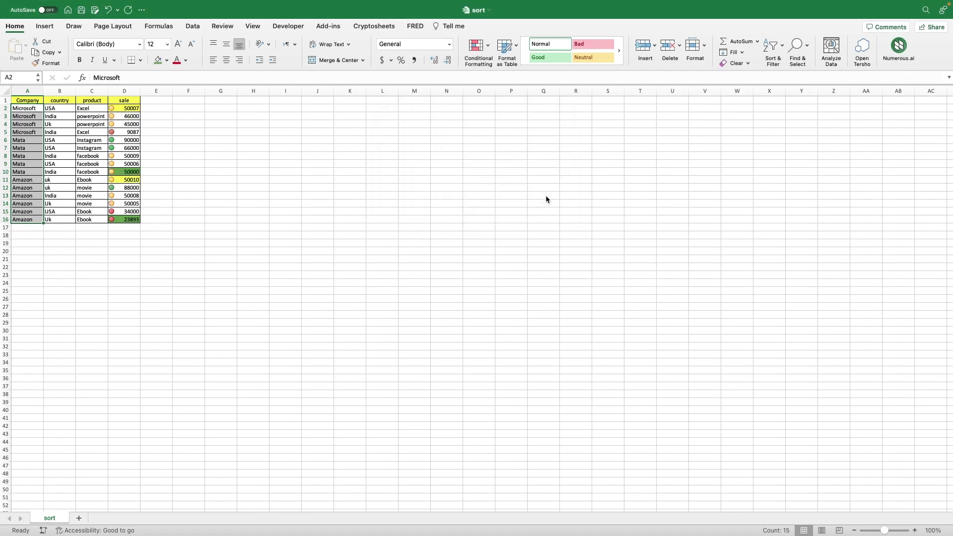
click(394, 197)
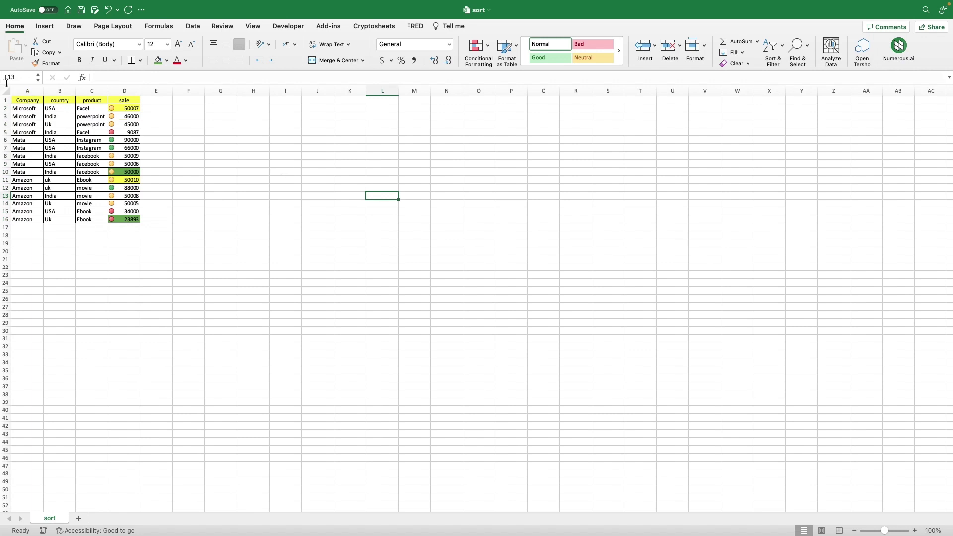
Insert a new column A and fill rows 2–16 with a 1 to 15 series.
right_click(33, 92)
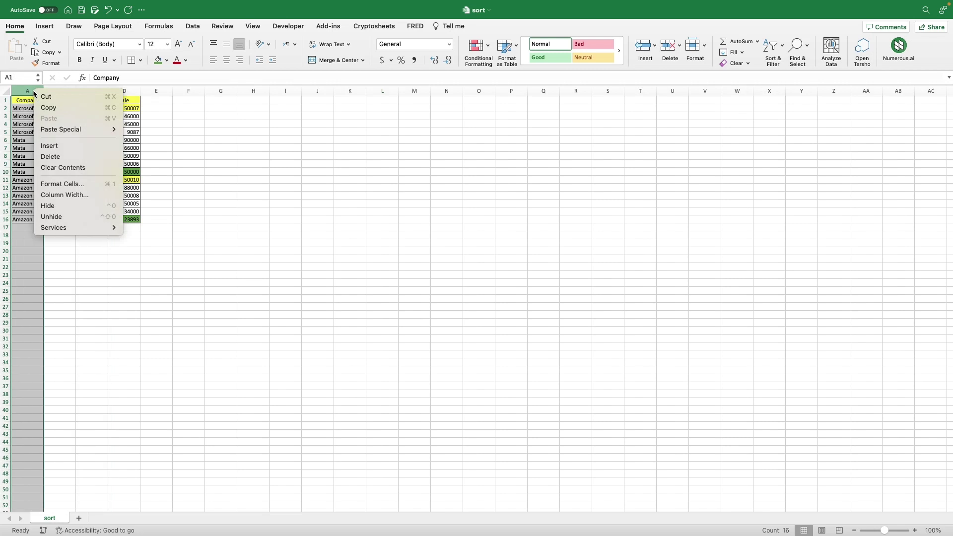
click(53, 145)
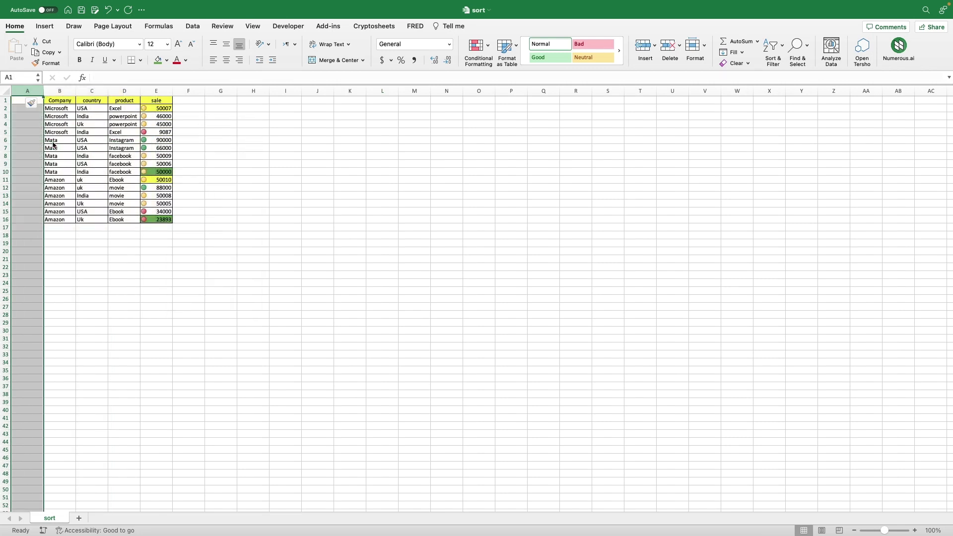
click(32, 107)
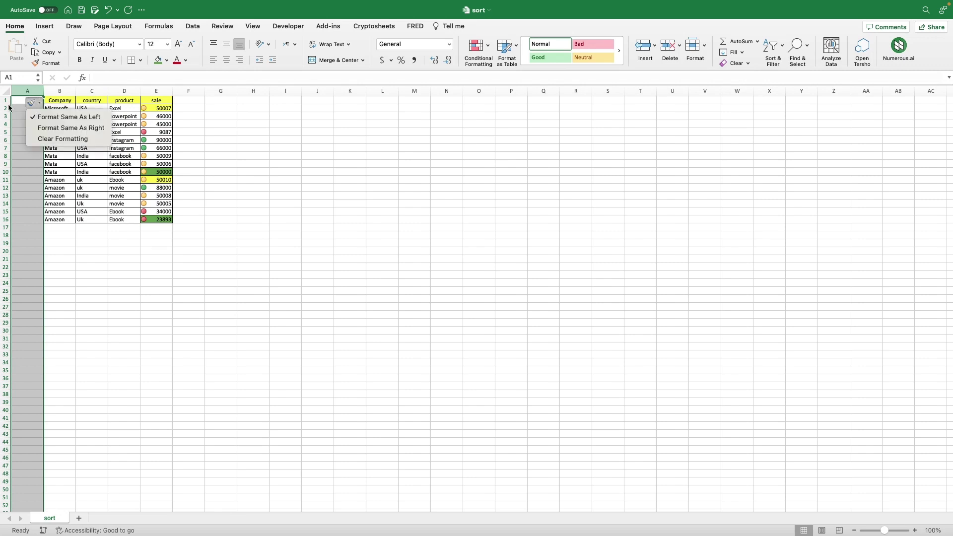
click(9, 108)
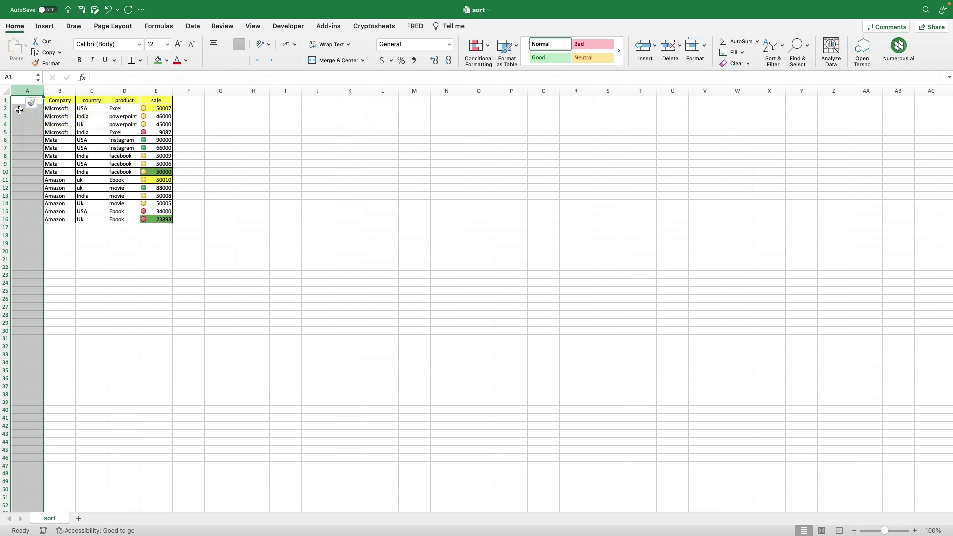
drag(43, 111, 49, 231)
click(48, 231)
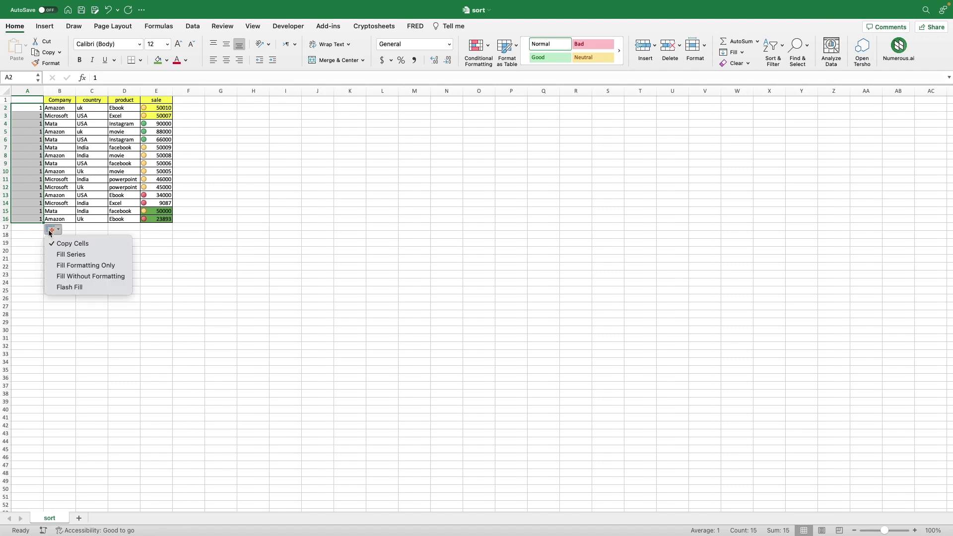
click(59, 255)
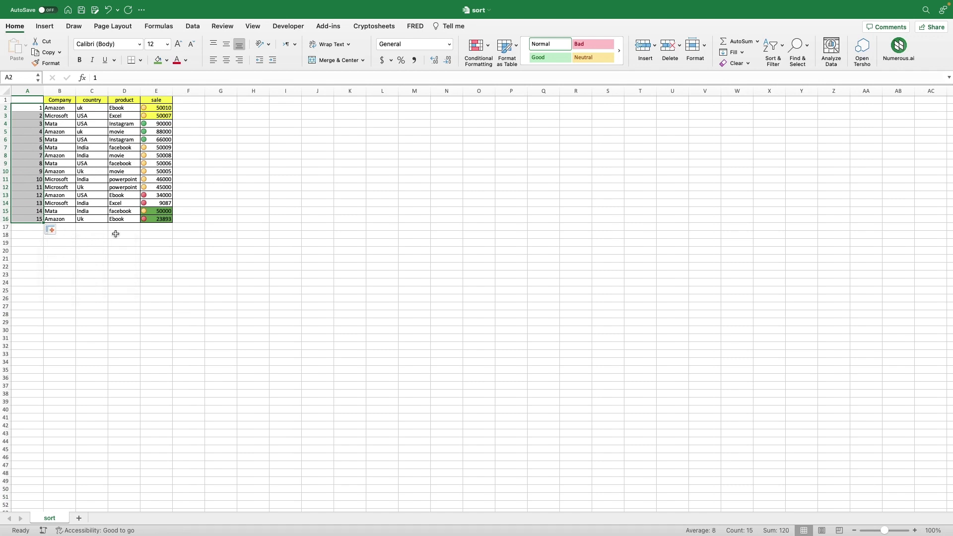
click(219, 202)
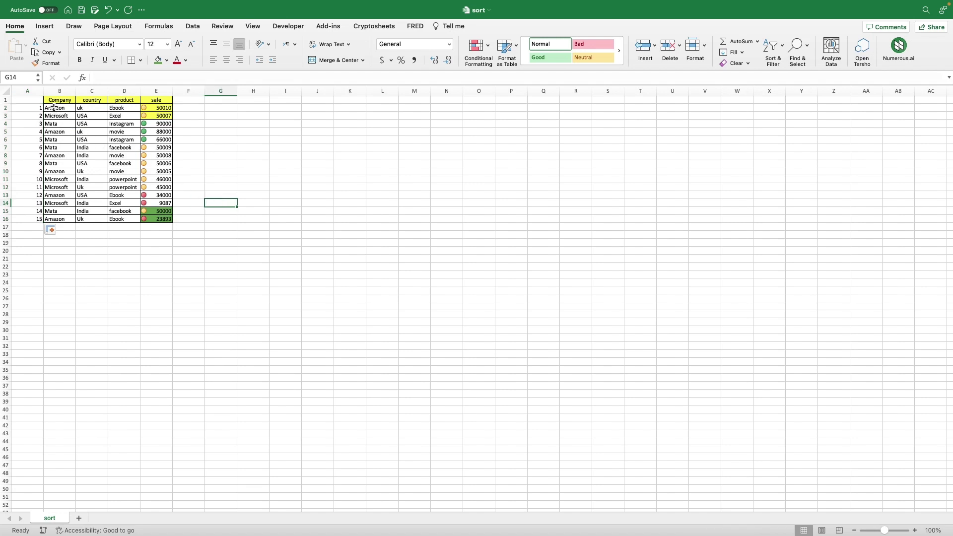
Select Company values B2:B16 and sort the whole table Z to A.
drag(55, 108, 71, 223)
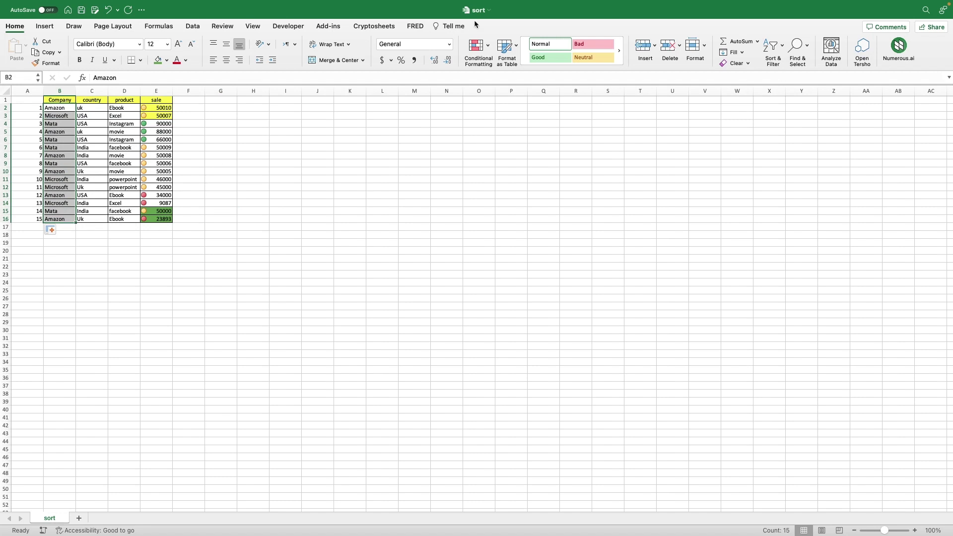
click(780, 50)
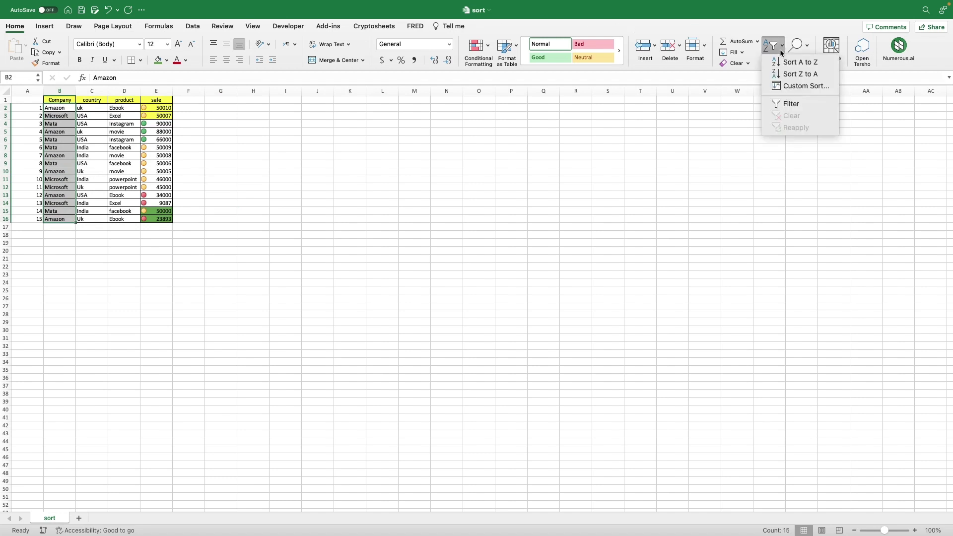
click(781, 74)
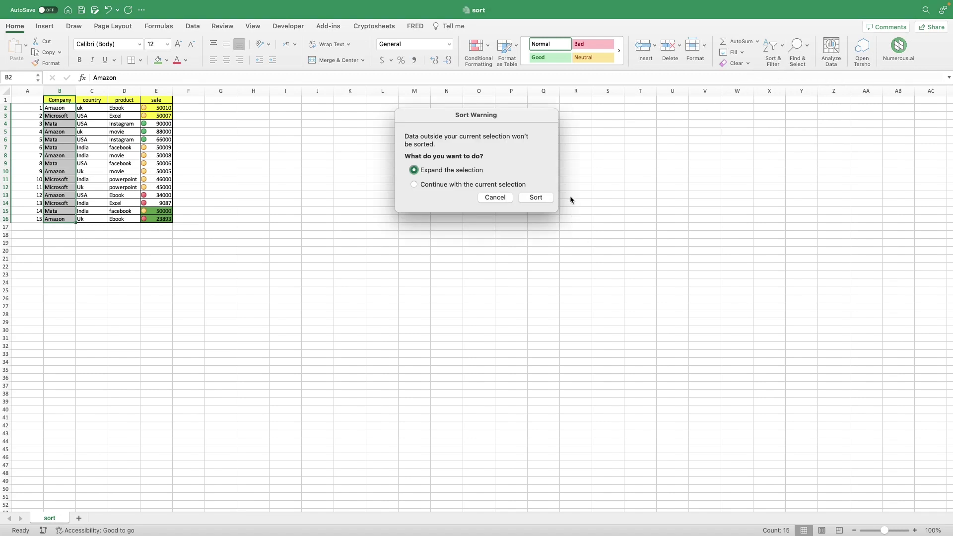
click(530, 199)
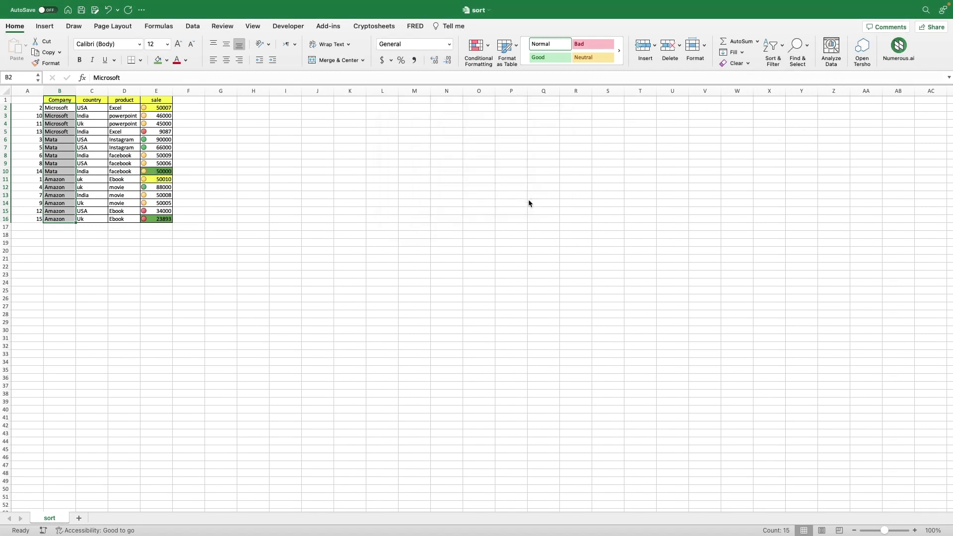
click(290, 171)
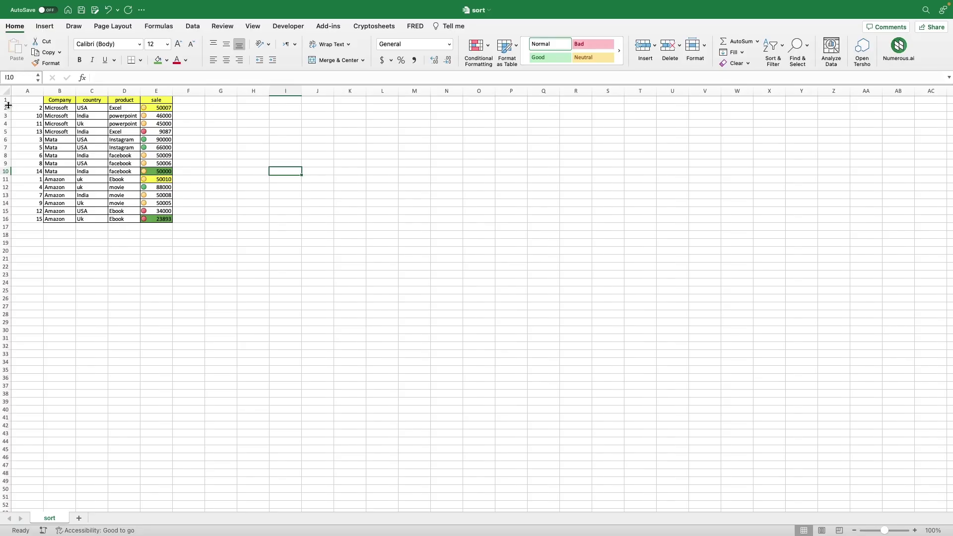
Sort the table rows ascending by the index numbers in A2:A16, expanding the selection.
drag(26, 108, 18, 220)
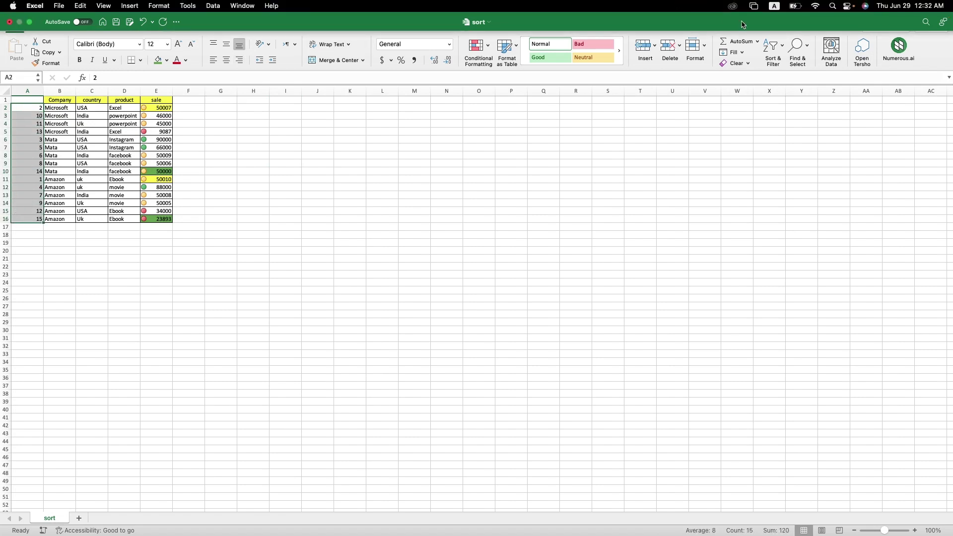
click(785, 47)
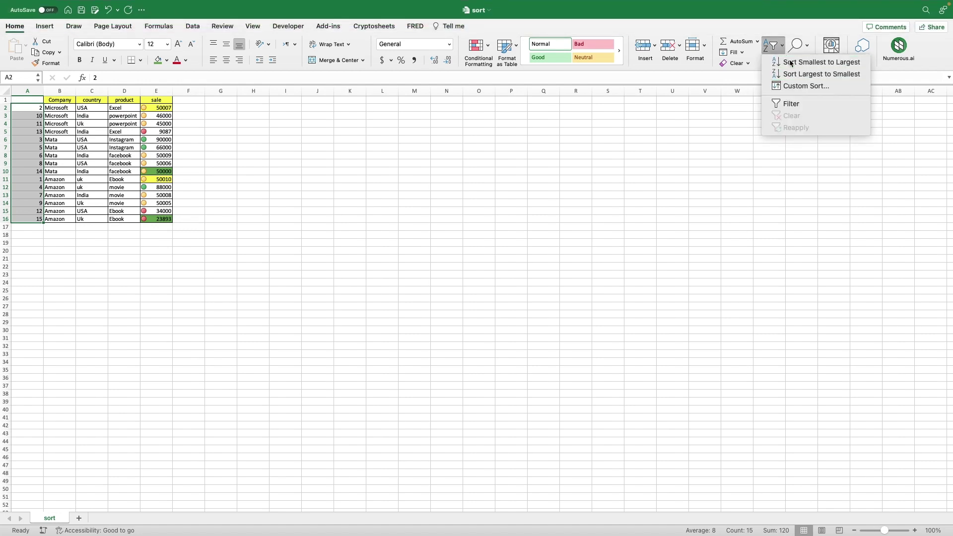
click(791, 63)
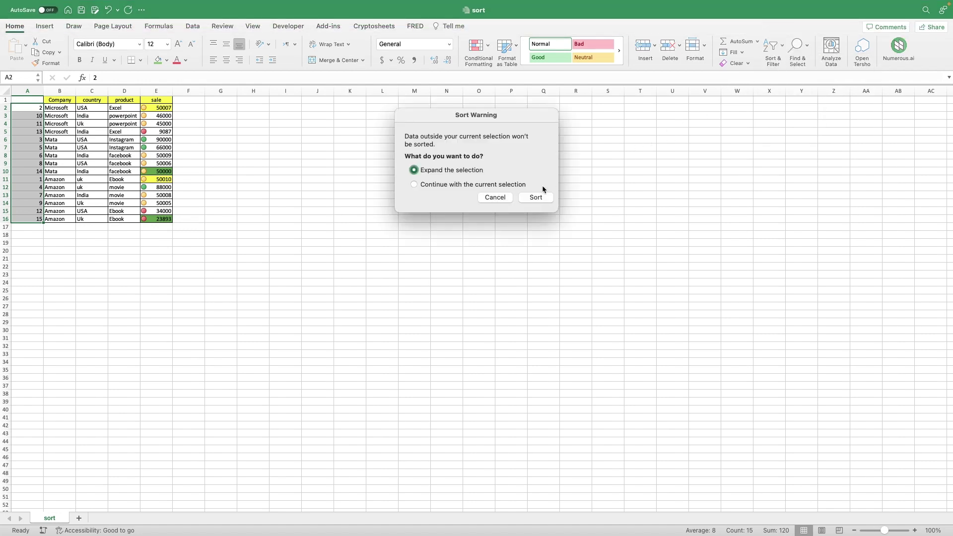
click(527, 197)
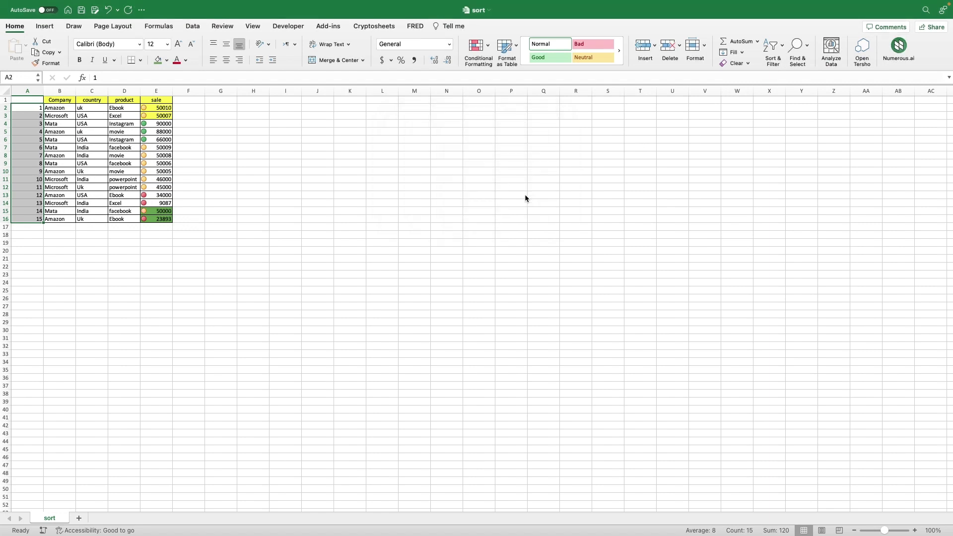
click(367, 208)
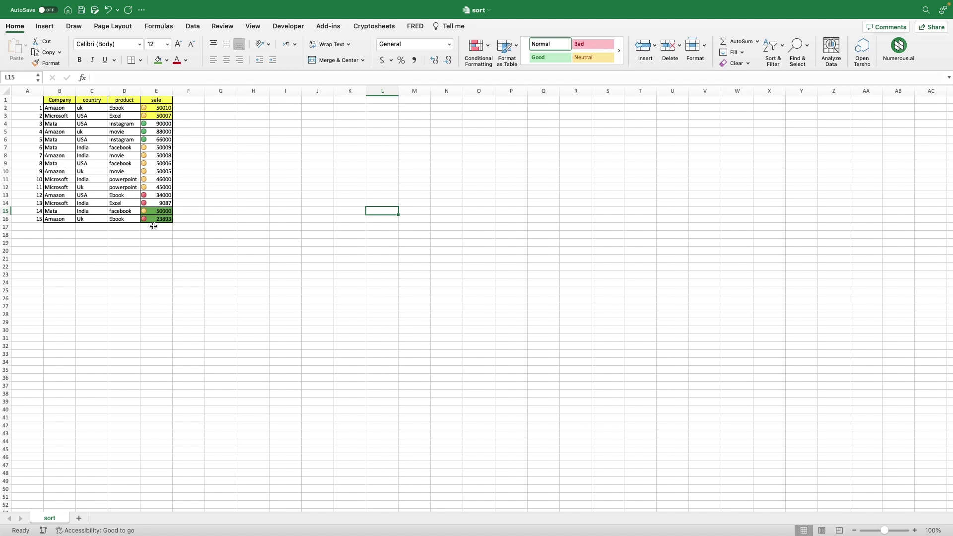
Start a =SORT( formula in cell D20 using the function suggestion.
click(127, 252)
text(=SORT)
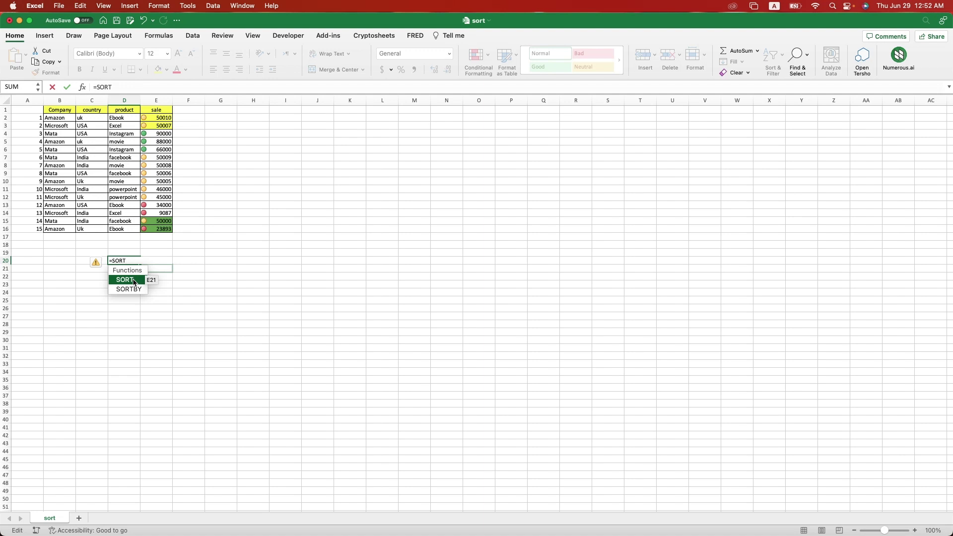
double_click(135, 281)
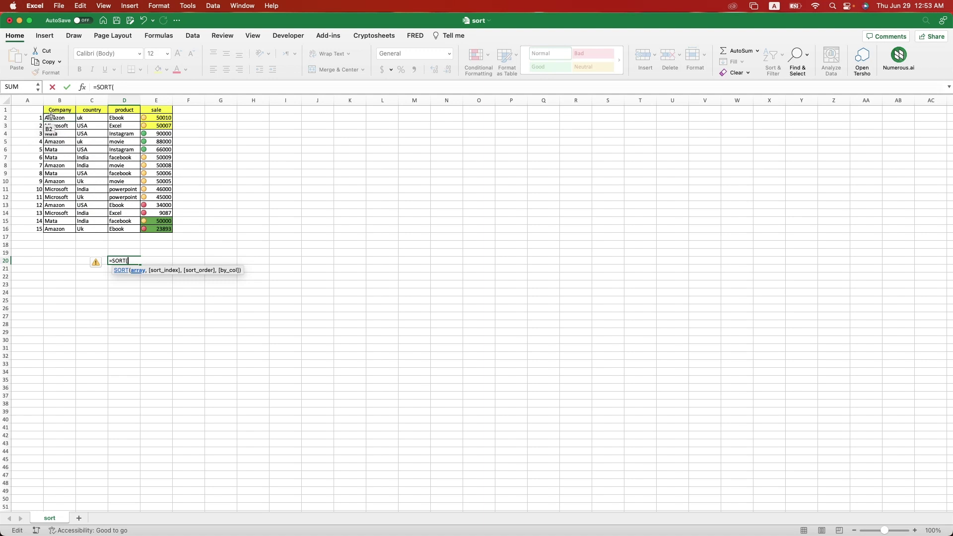
Complete D20 as =SORT(B2:E16,,1) so the sorted copy spills into D20:G34.
drag(51, 116, 79, 214)
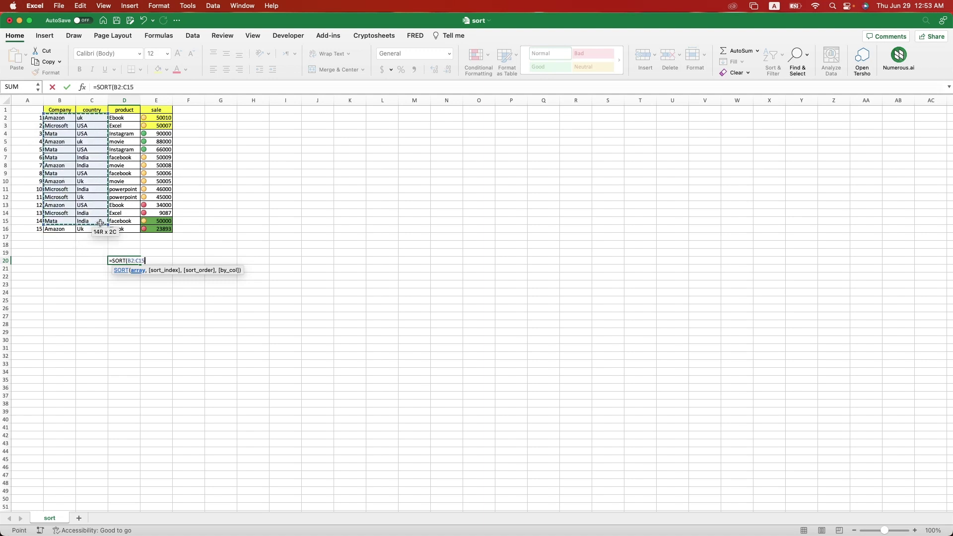
drag(79, 214, 150, 227)
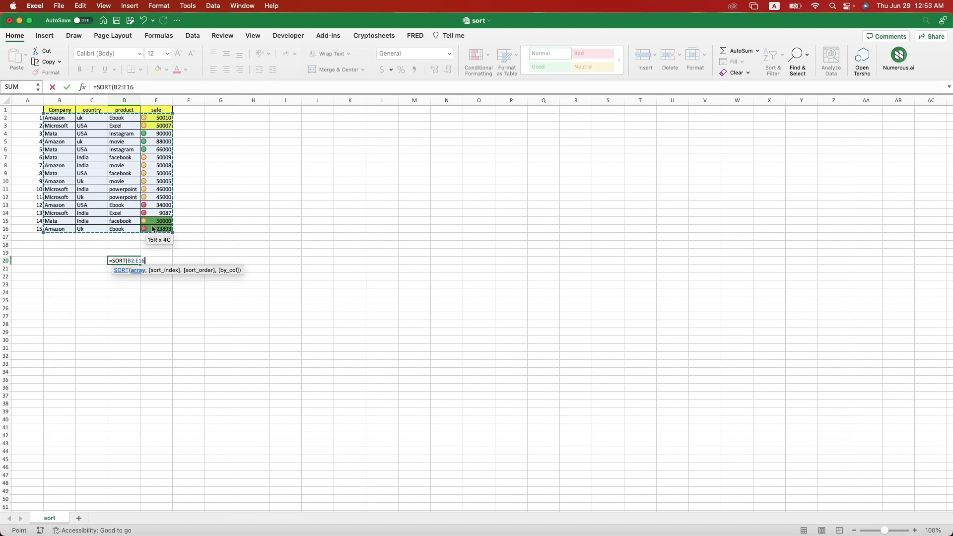
text(,)
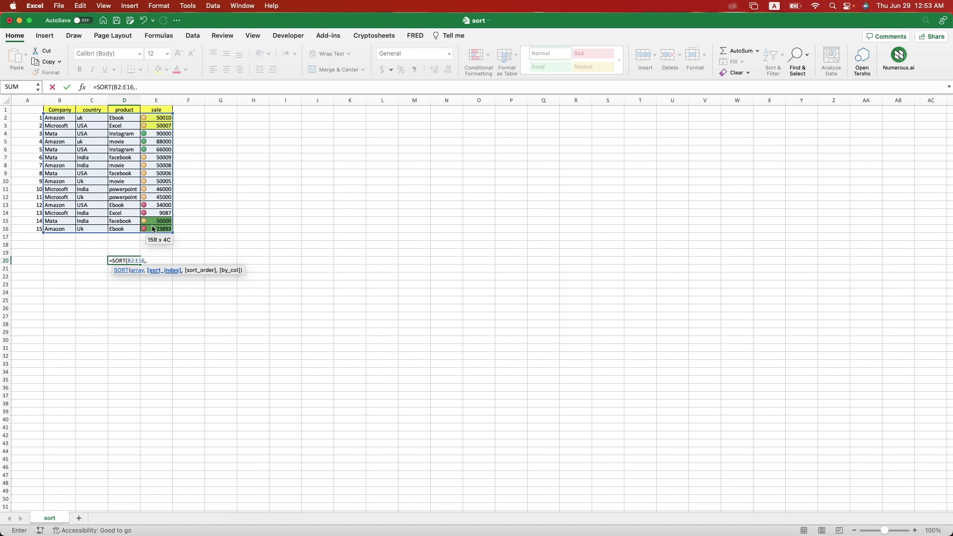
text(,)
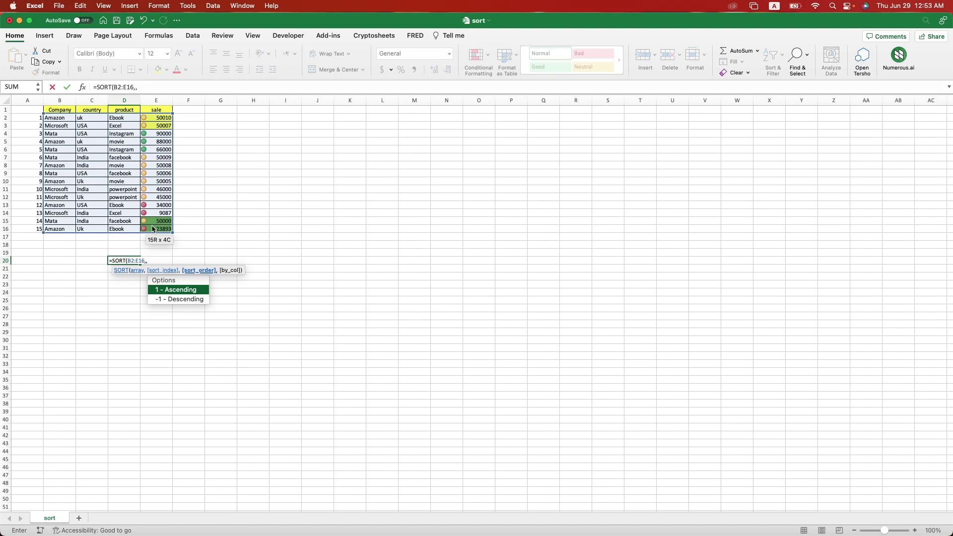
text(1)
text())
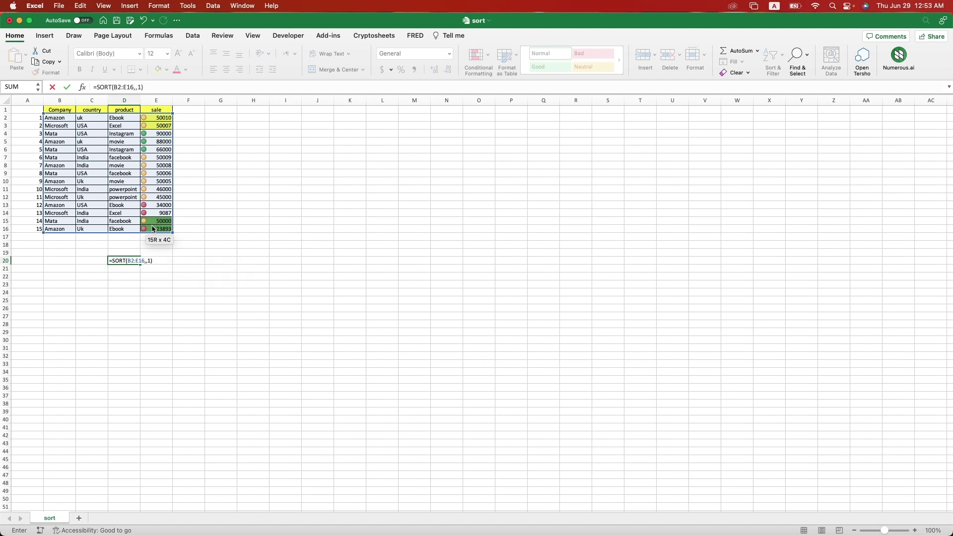
key(Return)
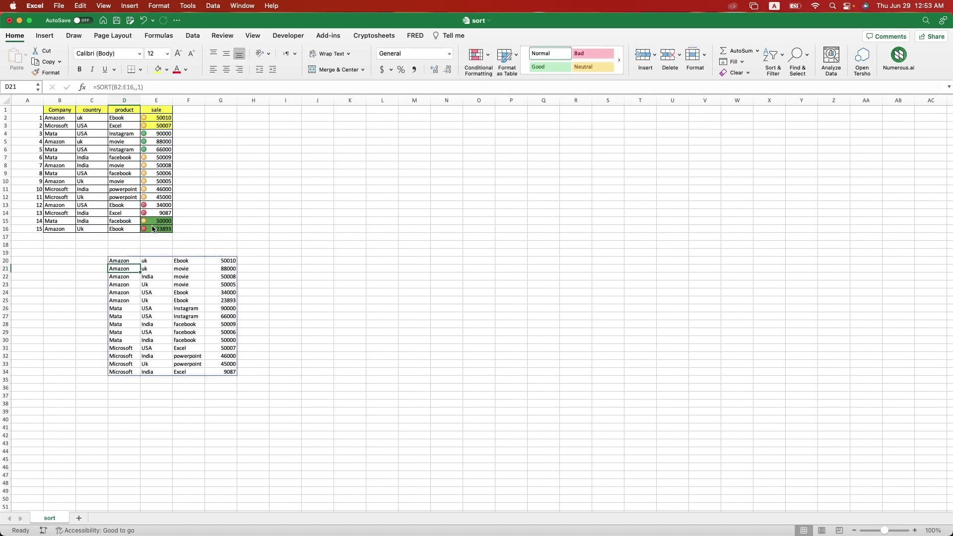